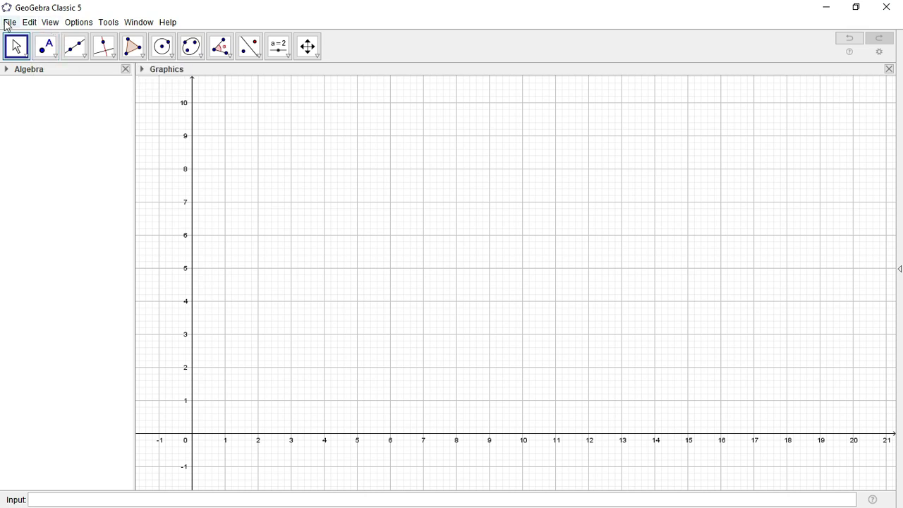
# Step: Show the 3D Graphics view next to the 2D Graphics view
pyautogui.click(51, 24)
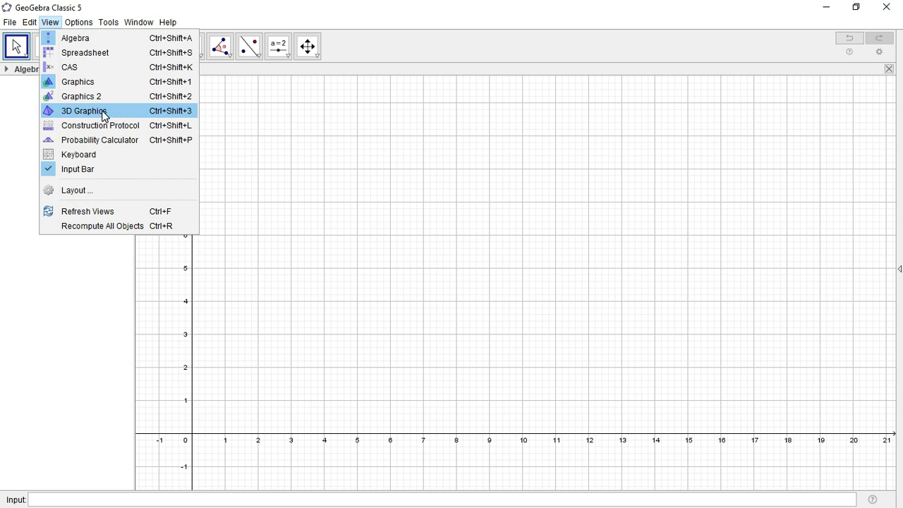
pyautogui.click(54, 300)
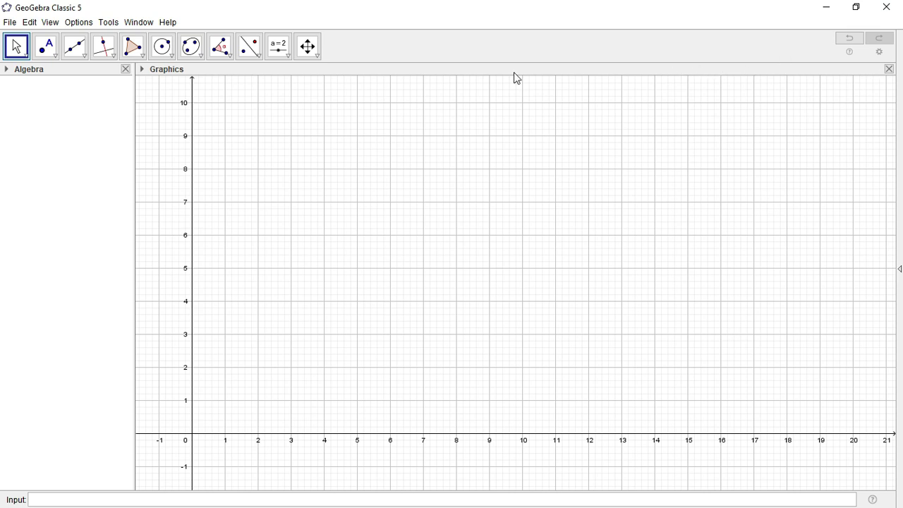
pyautogui.click(50, 23)
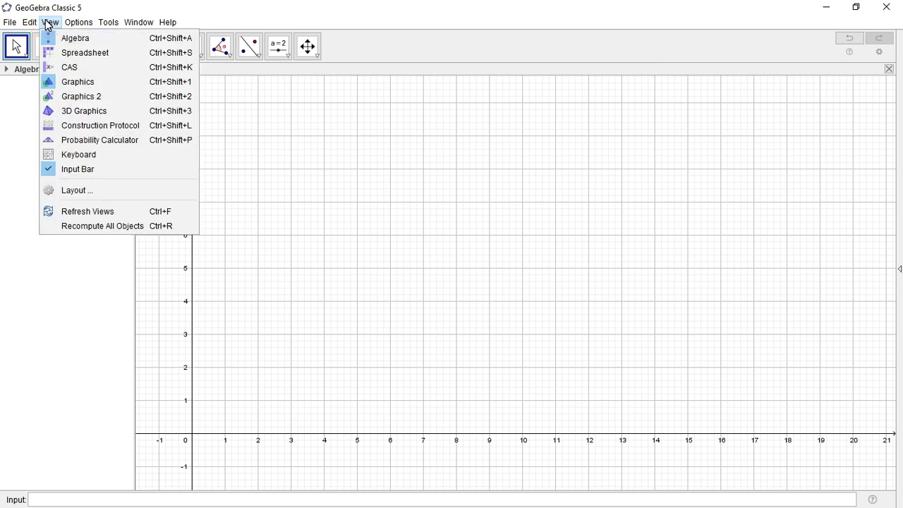
pyautogui.click(90, 111)
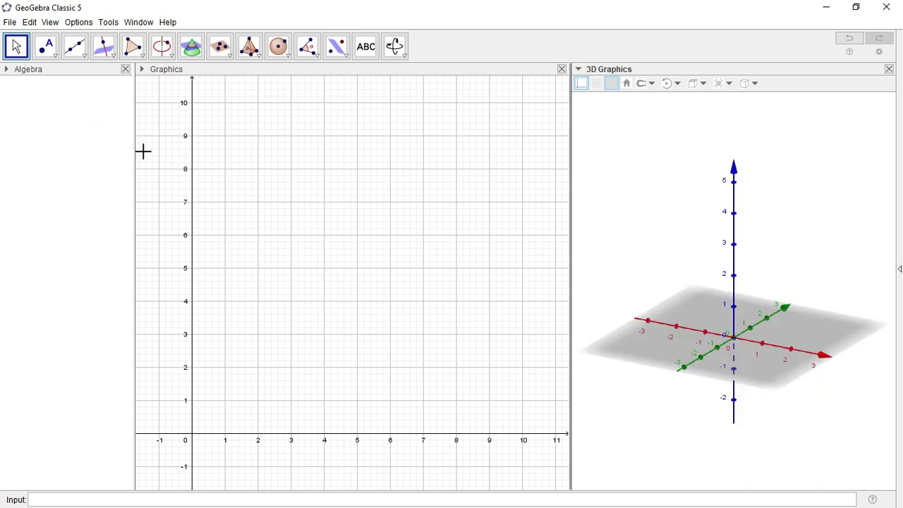
# Step: Narrow the Algebra view slightly and hide the axes and the plane in the 3D Graphics view
pyautogui.moveTo(133, 153); pyautogui.dragTo(111, 153)
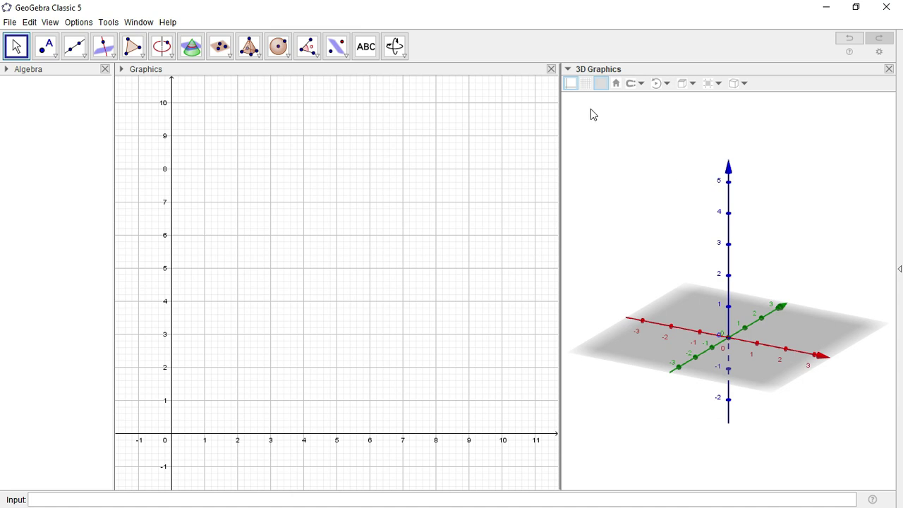
pyautogui.click(570, 84)
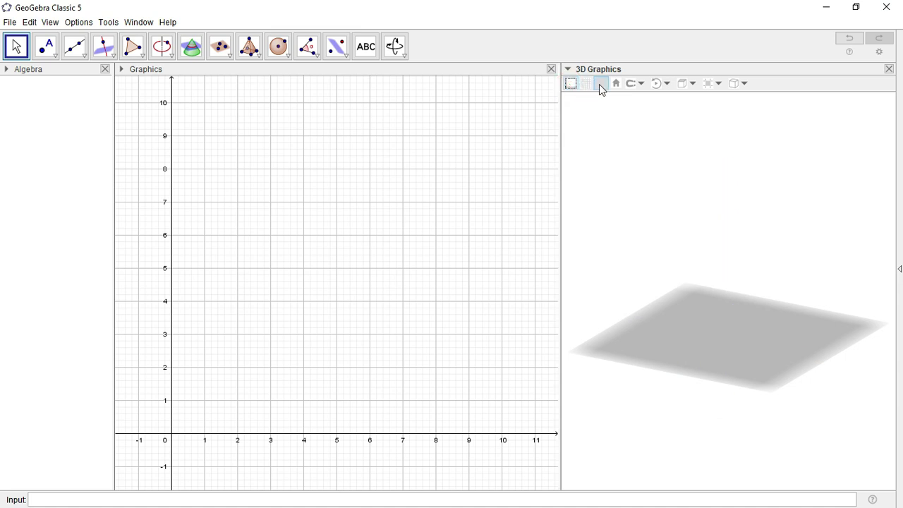
pyautogui.click(600, 84)
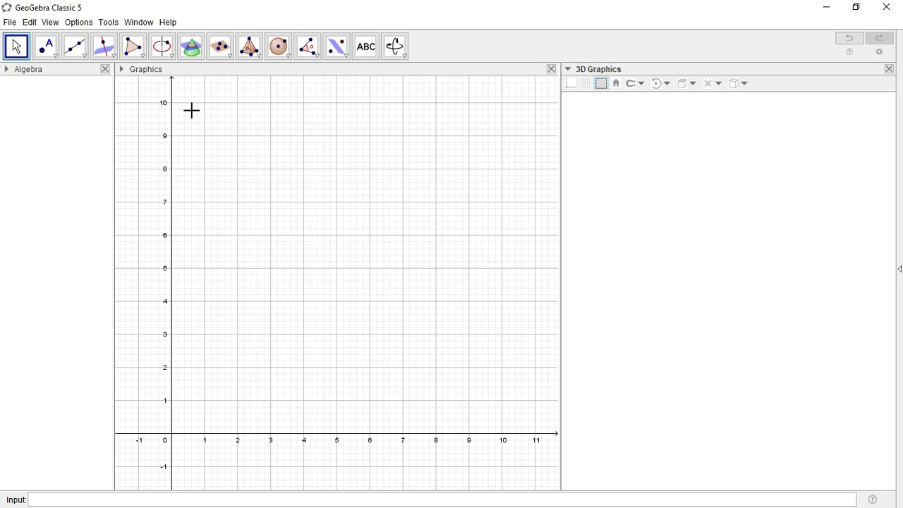
# Step: Draw a closed square polygon in the 2D view with vertices (2, 2), (5, 2), (5, 5) and (2, 5)
pyautogui.click(145, 58)
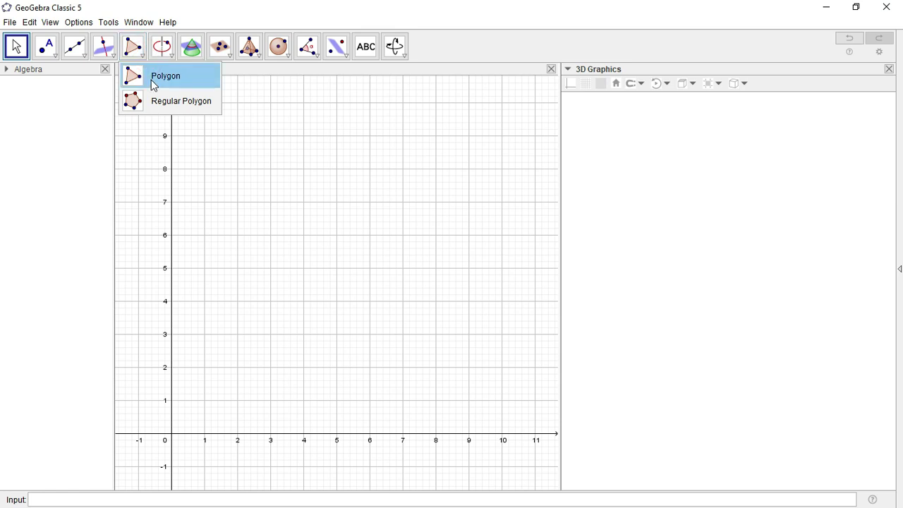
pyautogui.click(155, 78)
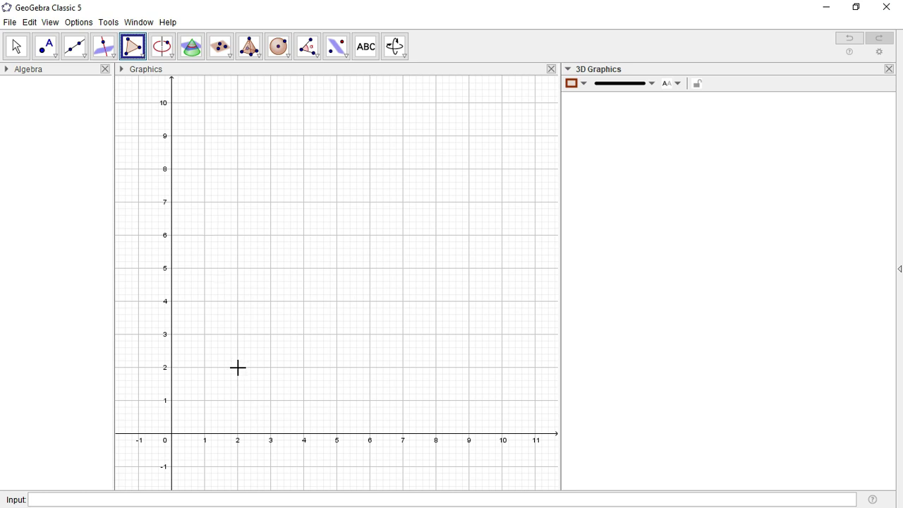
pyautogui.click(238, 367)
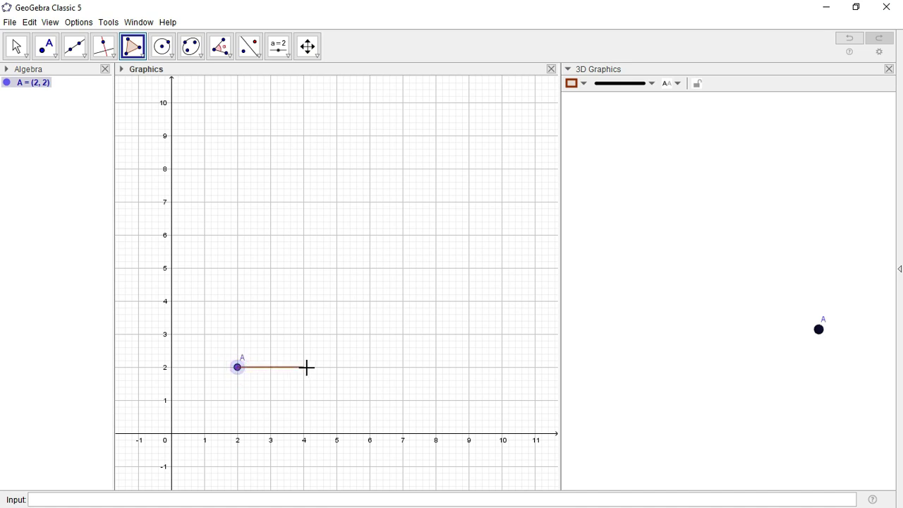
pyautogui.click(336, 367)
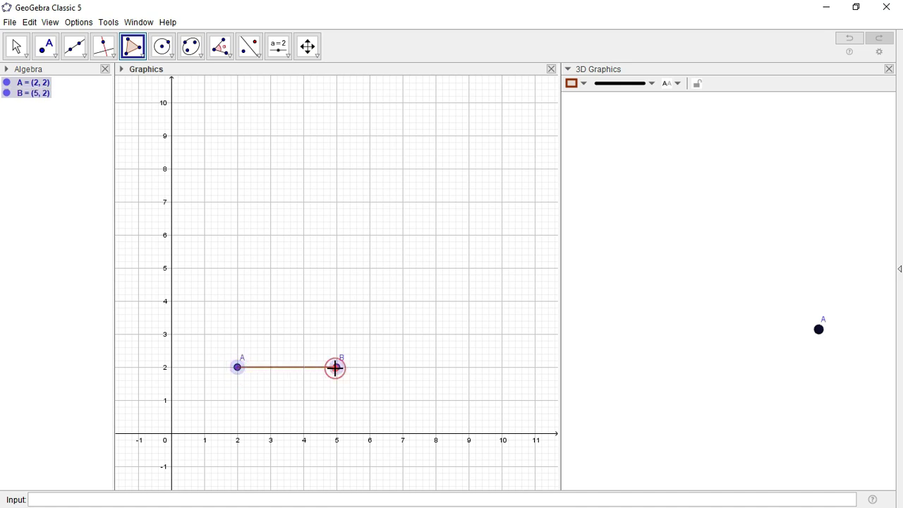
pyautogui.click(337, 269)
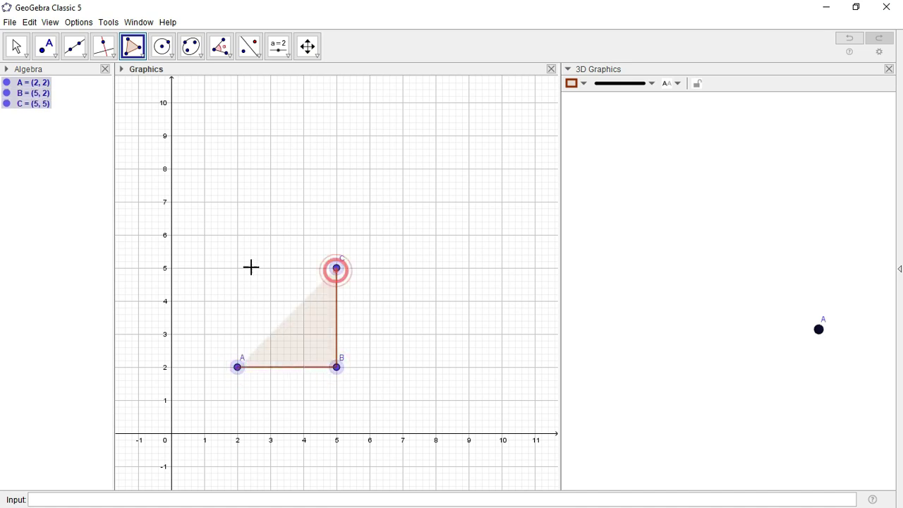
pyautogui.click(237, 268)
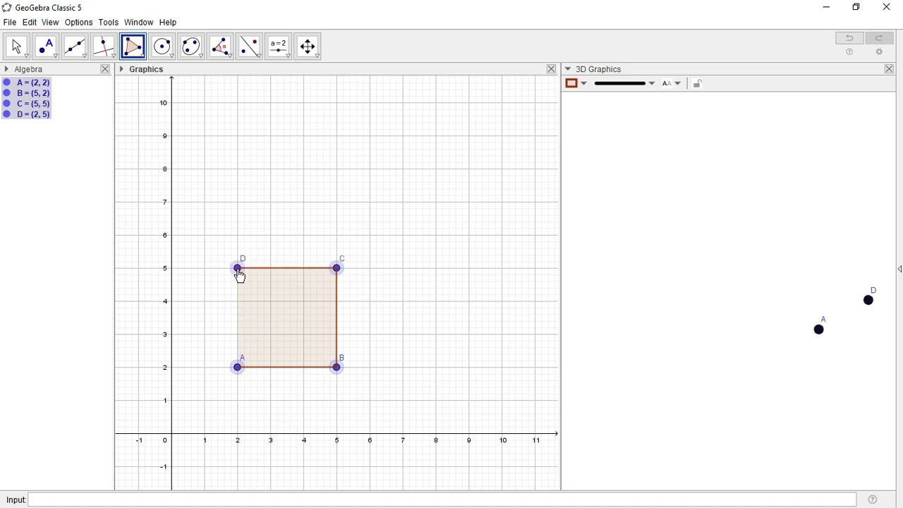
pyautogui.click(238, 367)
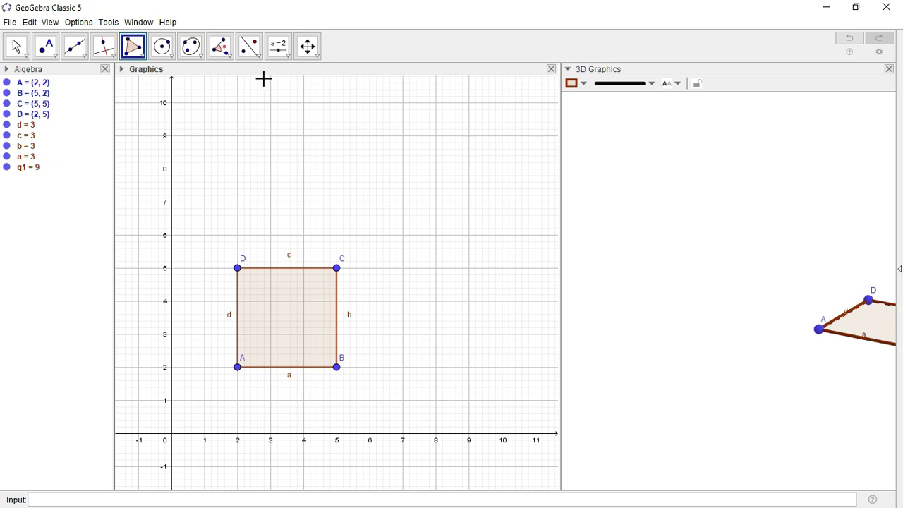
# Step: Shift the 3D scene until the whole square sits near the middle, widen the 3D view, and return to the Move tool
pyautogui.click(19, 49)
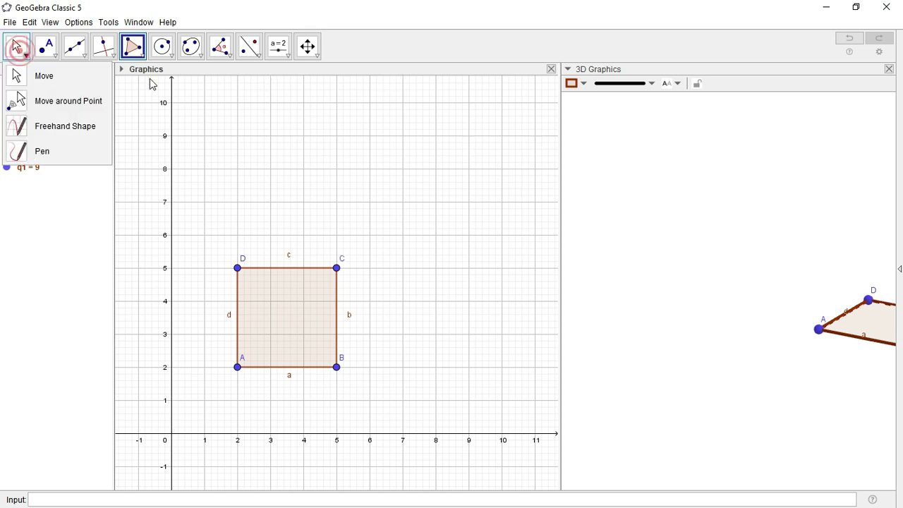
pyautogui.click(709, 202)
pyautogui.click(709, 202)
pyautogui.click(733, 236)
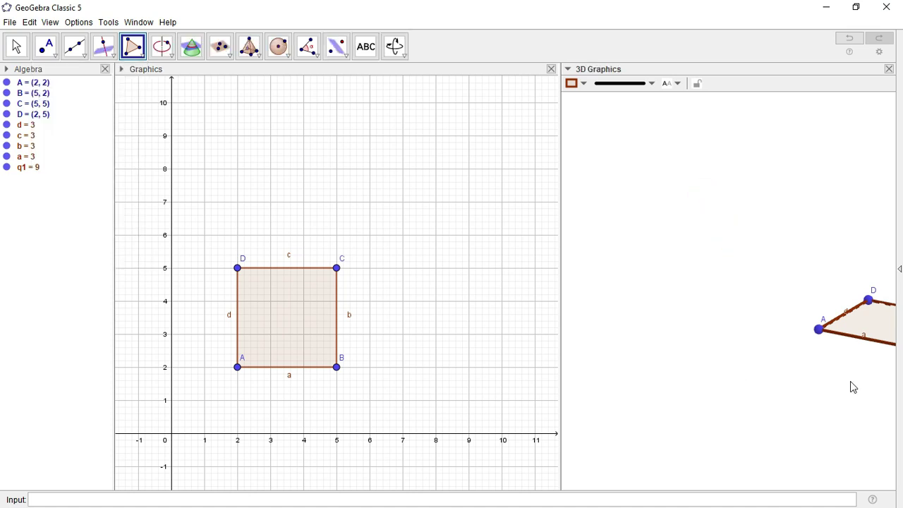
pyautogui.click(407, 62)
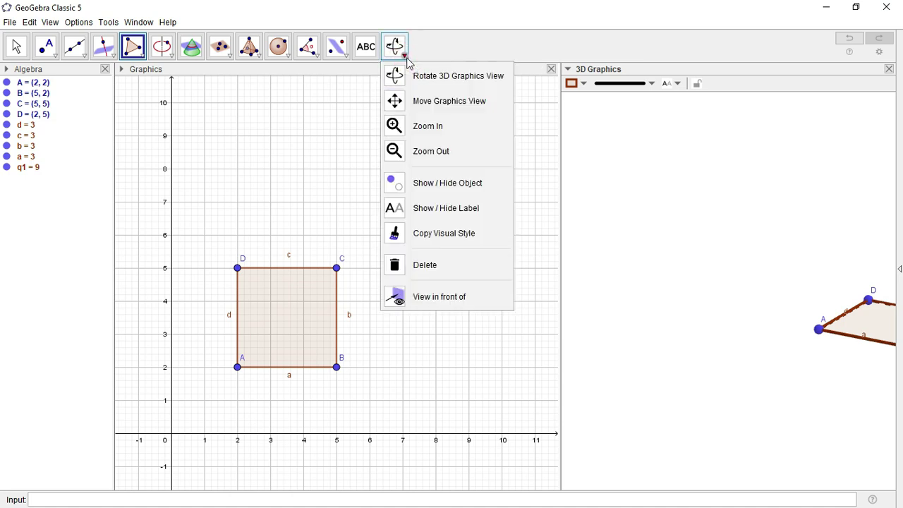
pyautogui.click(435, 101)
pyautogui.click(731, 294)
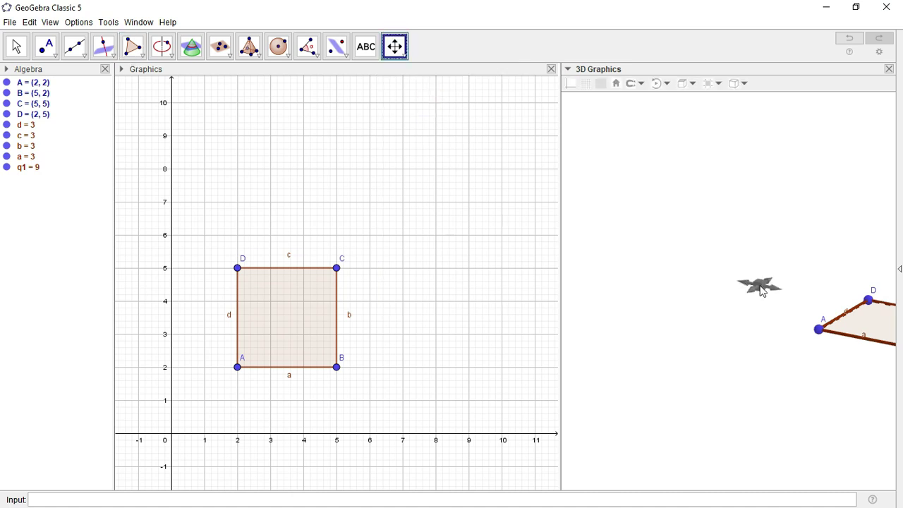
pyautogui.moveTo(731, 295); pyautogui.dragTo(657, 293)
pyautogui.moveTo(828, 262); pyautogui.dragTo(732, 257)
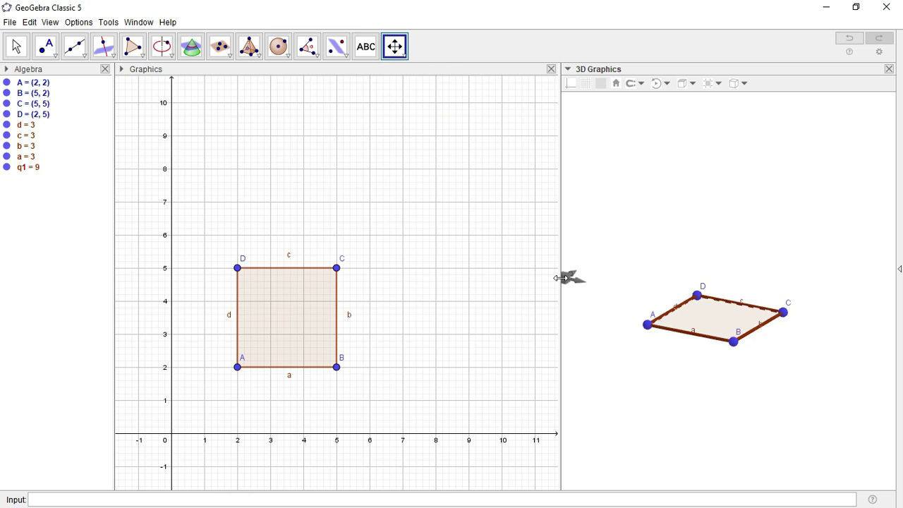
pyautogui.moveTo(560, 278); pyautogui.dragTo(510, 277)
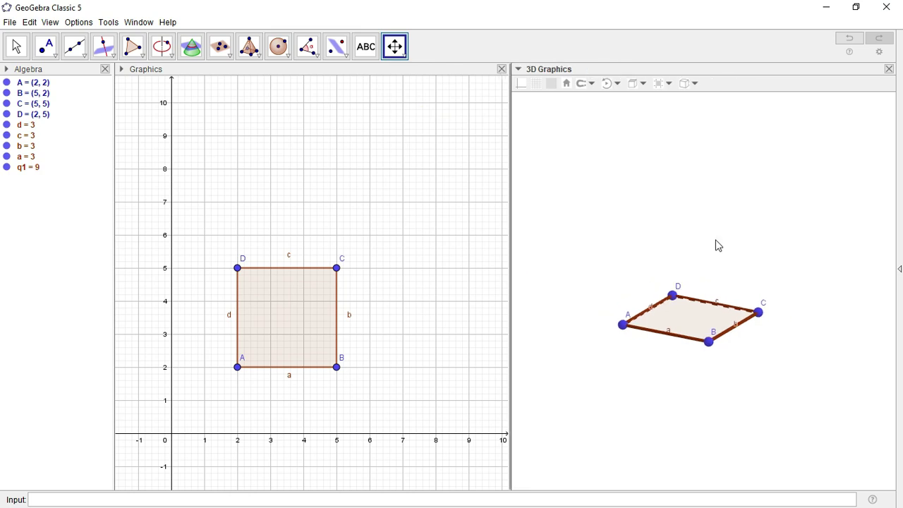
pyautogui.moveTo(734, 246); pyautogui.dragTo(752, 241)
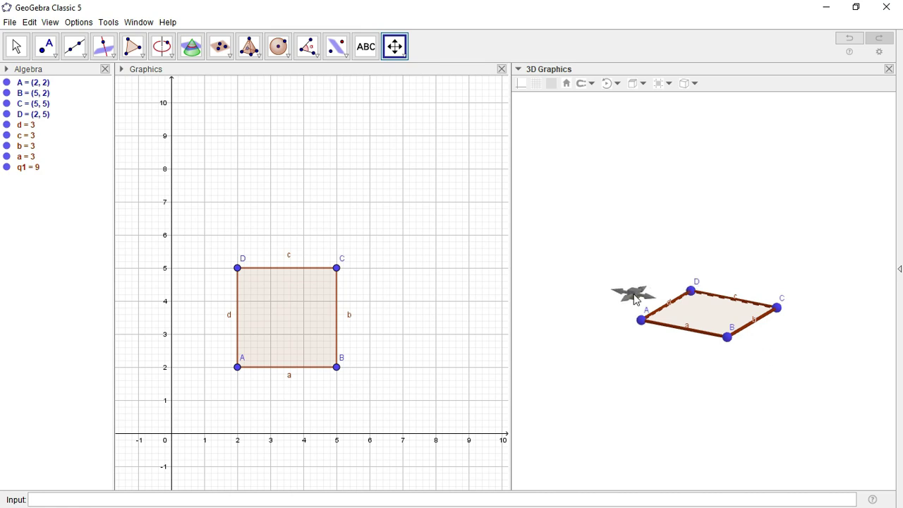
pyautogui.click(15, 46)
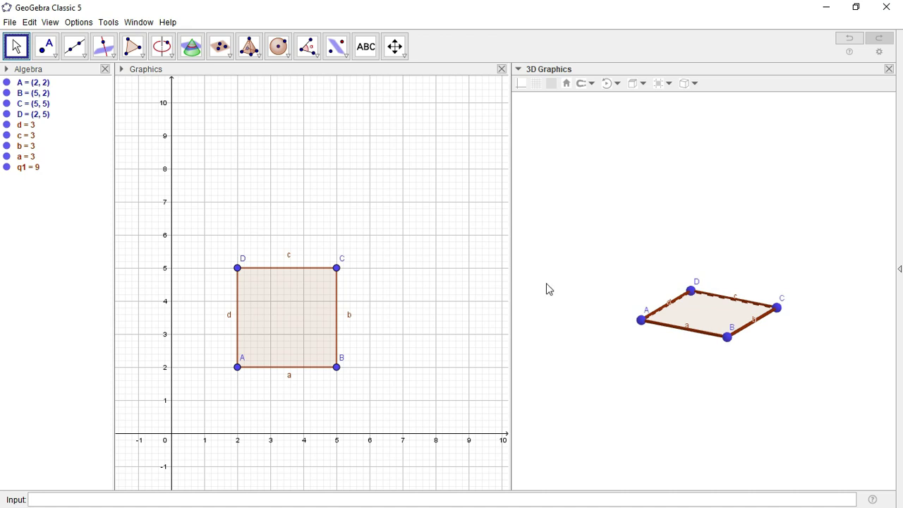
# Step: Extrude the square in the 3D view to a prism with an altitude of 3
pyautogui.click(260, 60)
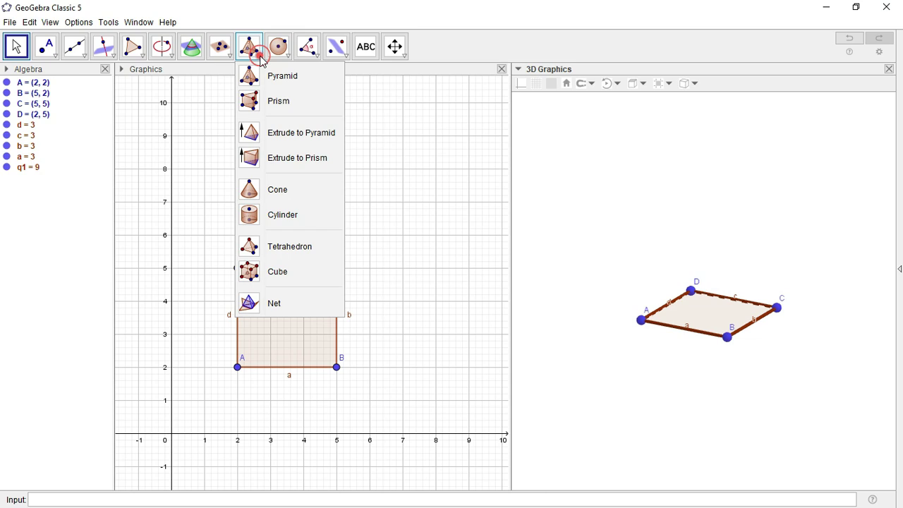
pyautogui.click(294, 160)
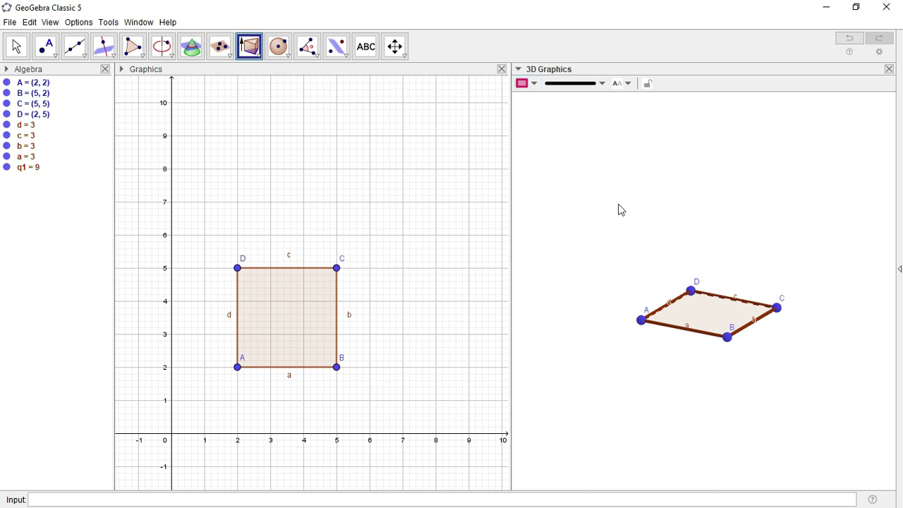
pyautogui.click(704, 316)
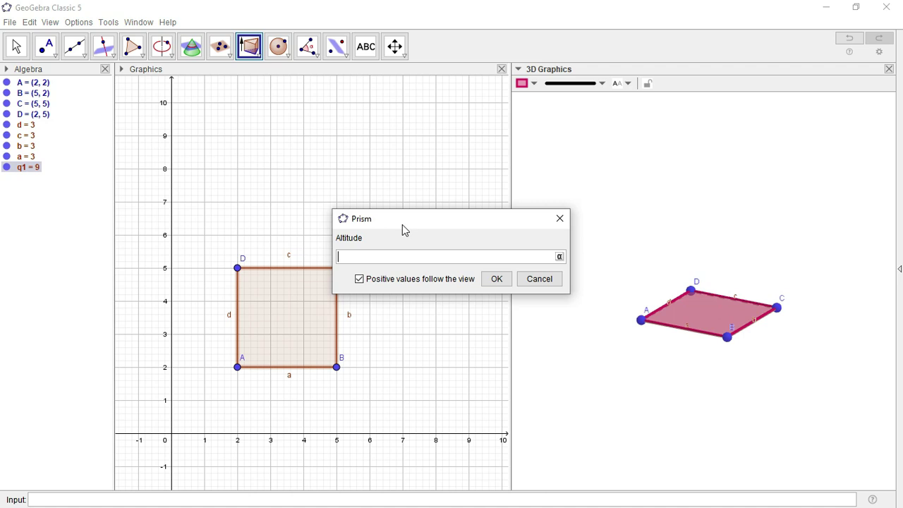
pyautogui.moveTo(404, 229); pyautogui.dragTo(442, 182)
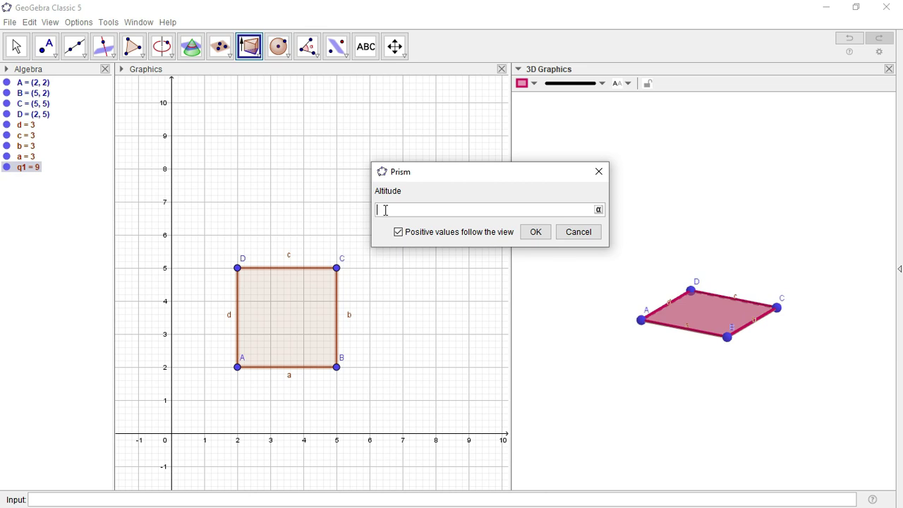
pyautogui.write('3')
pyautogui.click(535, 233)
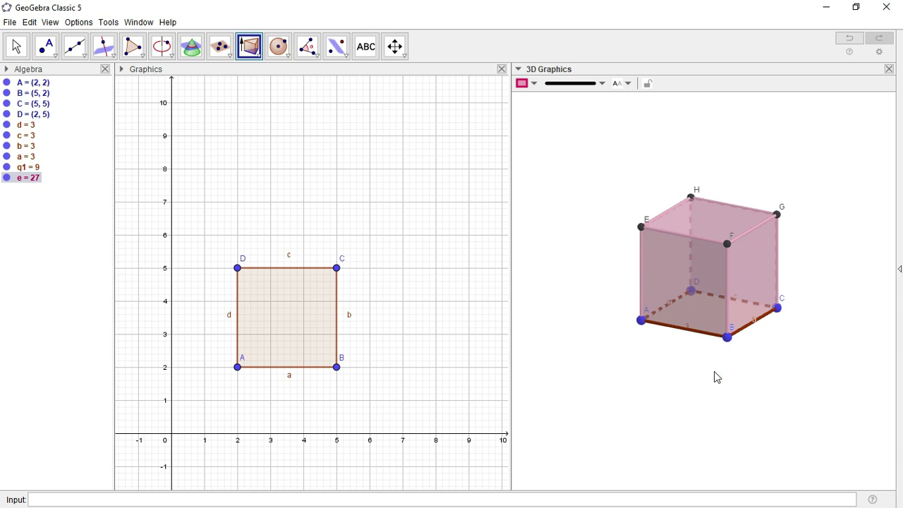
# Step: Select all objects in the construction and lower the fill opacity setting slightly
pyautogui.click(680, 363)
pyautogui.click(689, 386)
pyautogui.hotkey('ctrl', 'a')
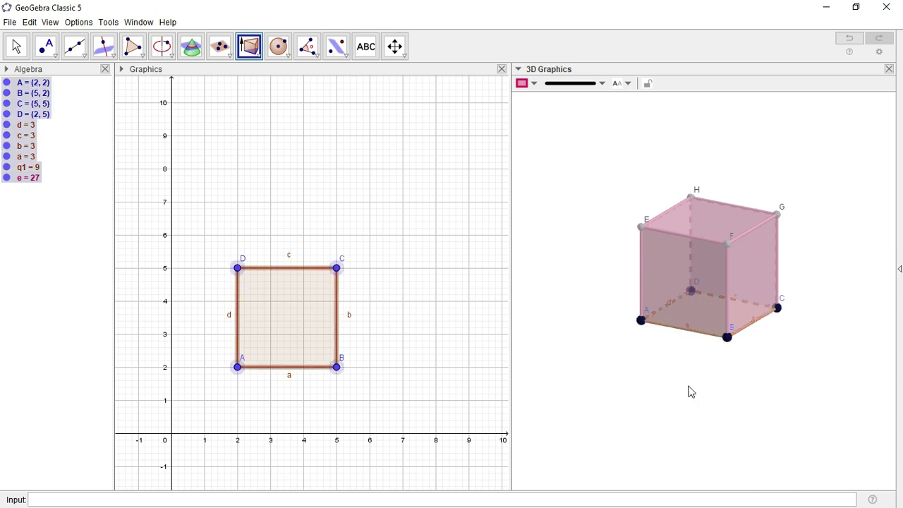
pyautogui.click(534, 86)
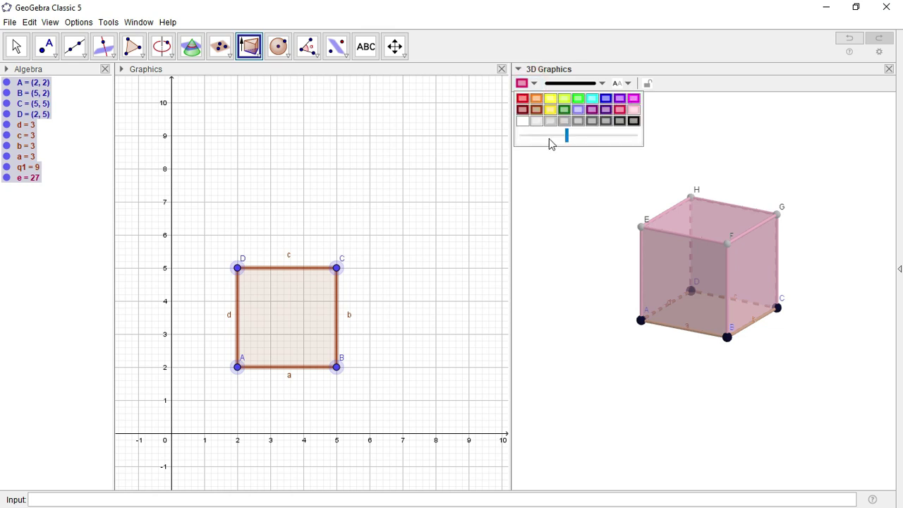
pyautogui.click(550, 141)
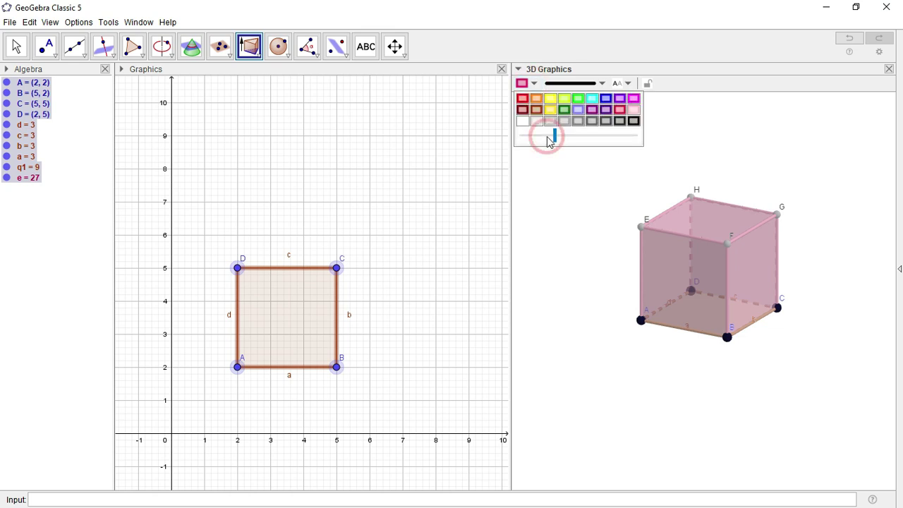
pyautogui.click(596, 236)
pyautogui.click(805, 283)
pyautogui.click(697, 280)
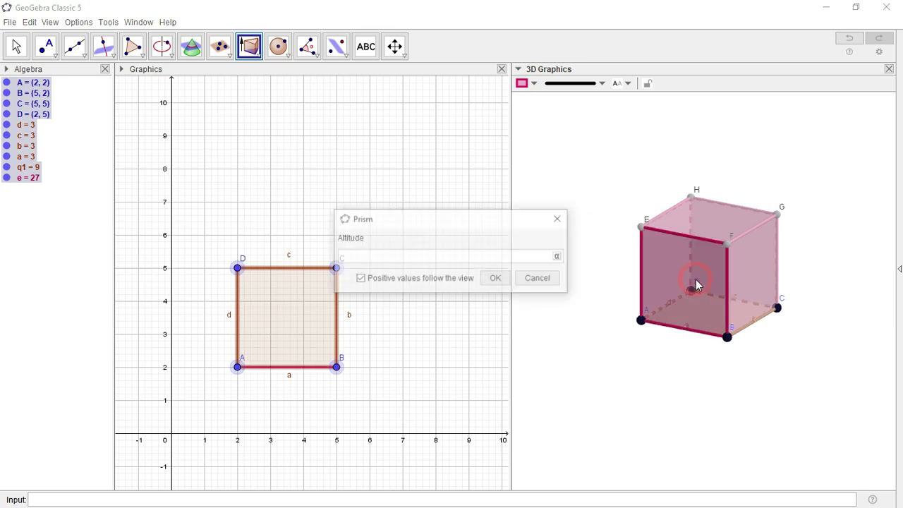
pyautogui.click(561, 219)
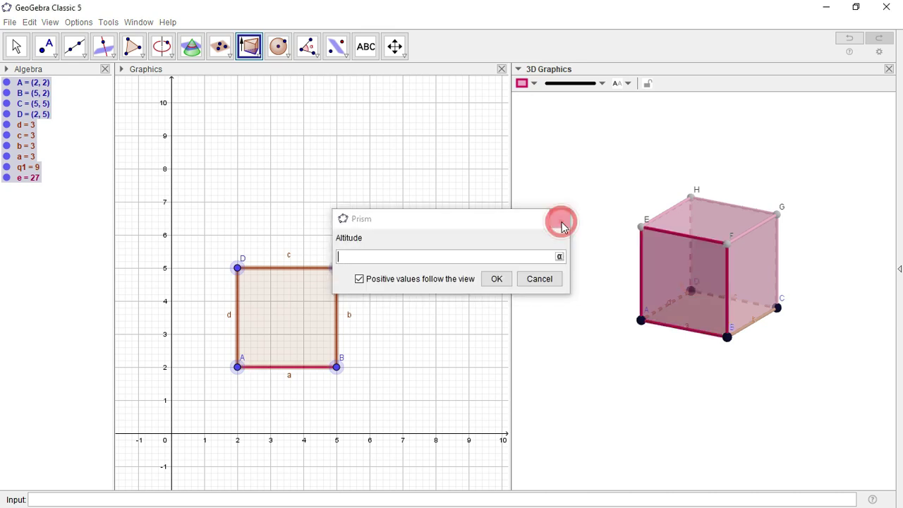
# Step: Lower the fill opacity setting to its minimum with all objects selected
pyautogui.click(532, 84)
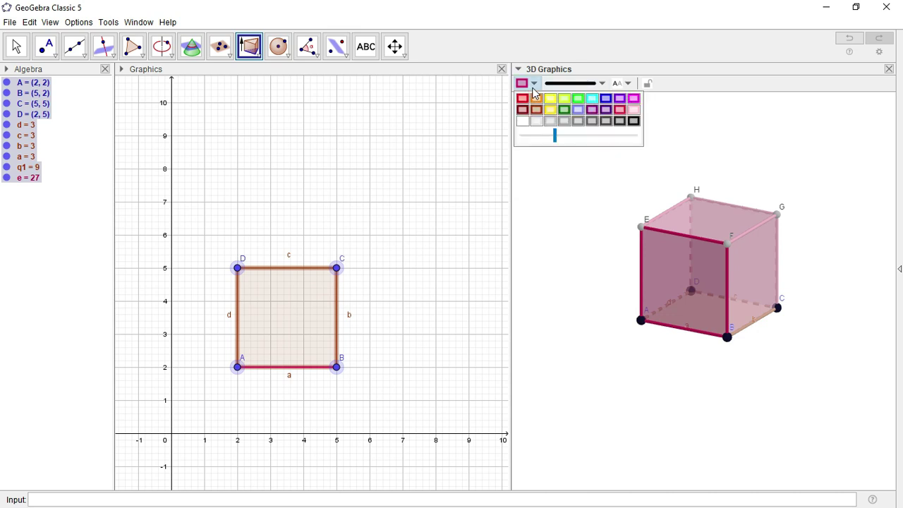
pyautogui.moveTo(555, 135); pyautogui.dragTo(522, 140)
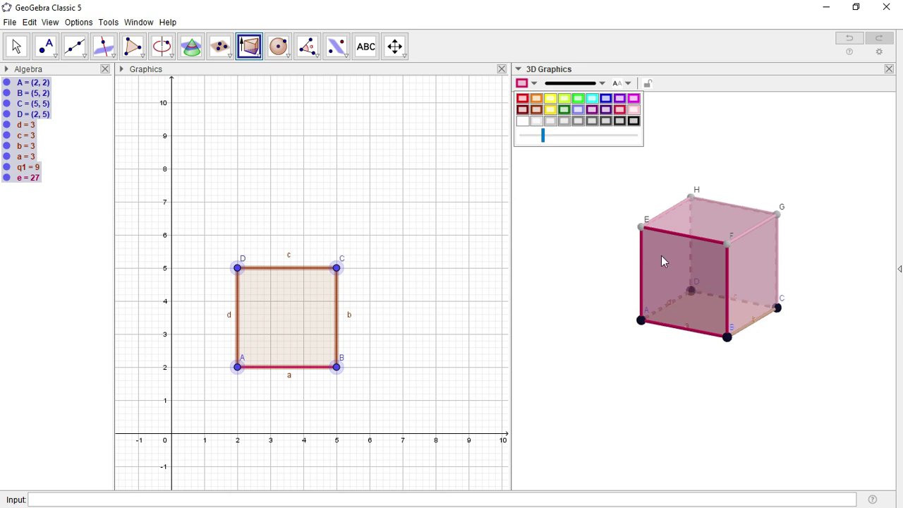
pyautogui.click(542, 138)
pyautogui.moveTo(541, 139); pyautogui.dragTo(518, 136)
pyautogui.click(526, 139)
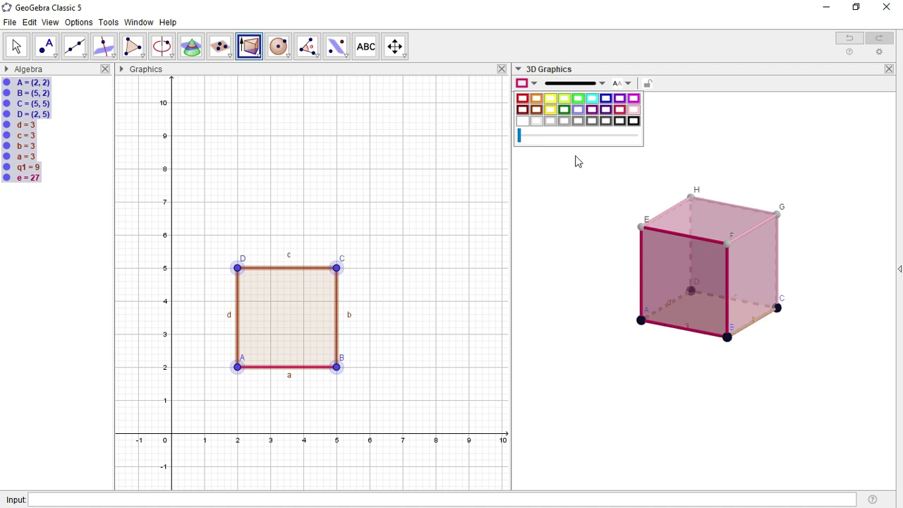
# Step: Dismiss the unintended Prism prompts, return to the Move tool and clear the selection of all objects
pyautogui.click(592, 205)
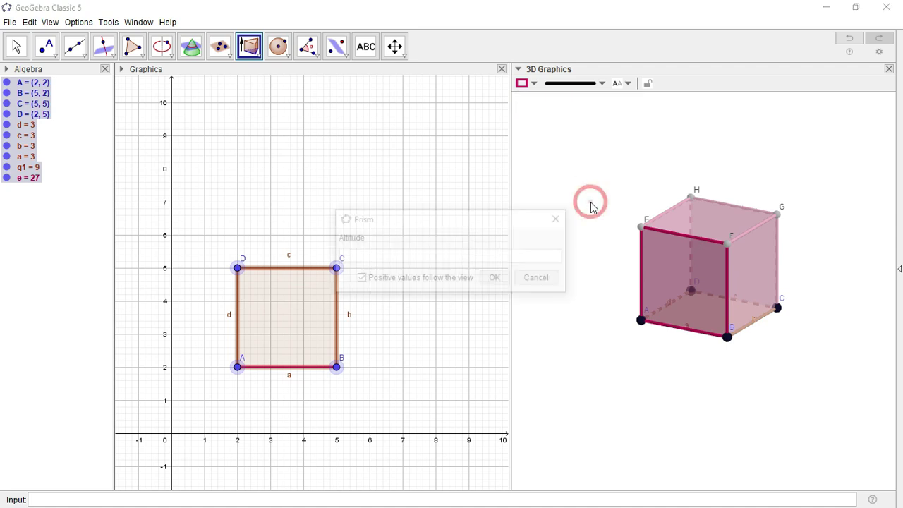
pyautogui.click(533, 281)
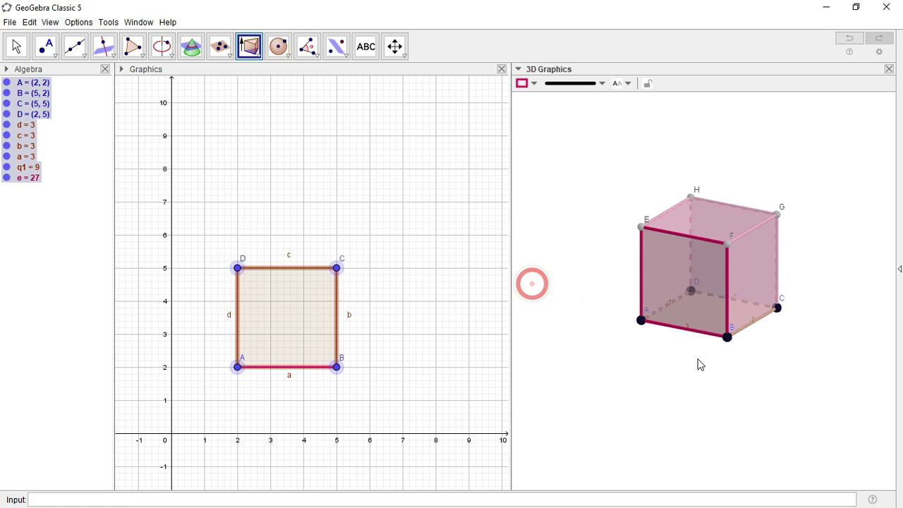
pyautogui.click(702, 364)
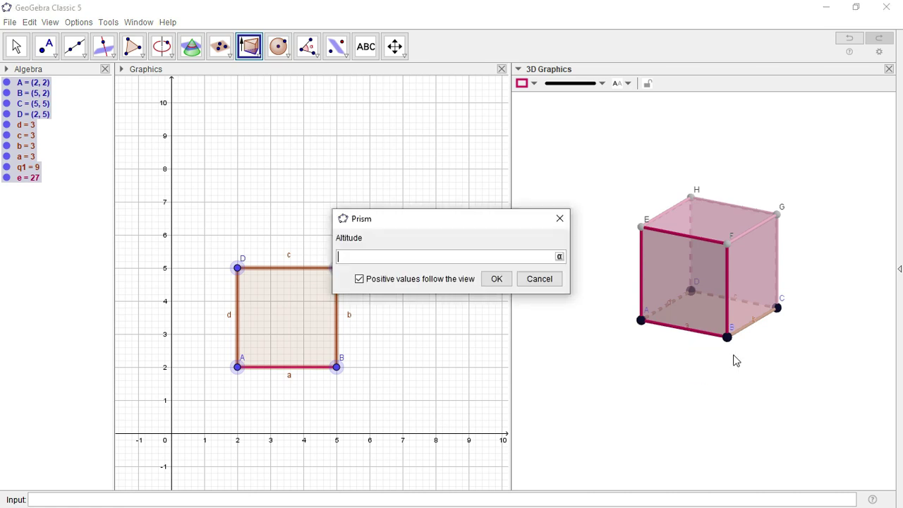
pyautogui.click(559, 279)
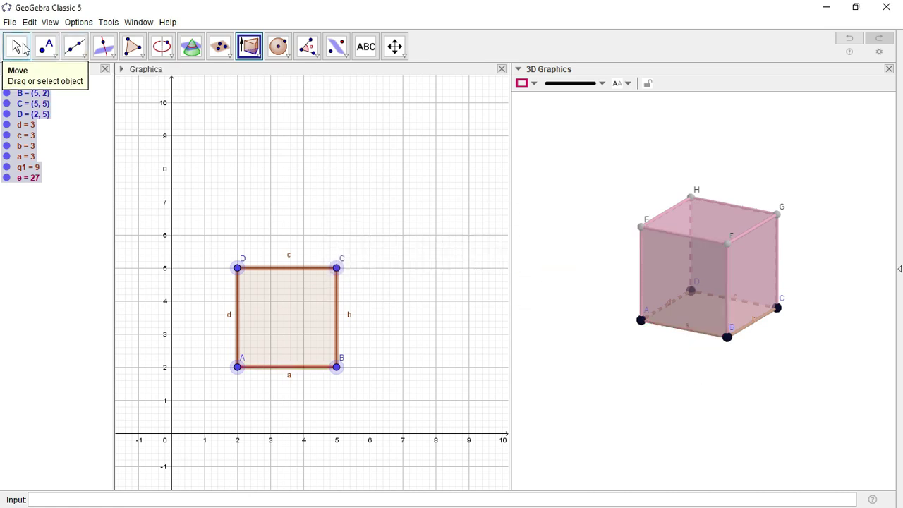
pyautogui.click(17, 47)
pyautogui.click(749, 395)
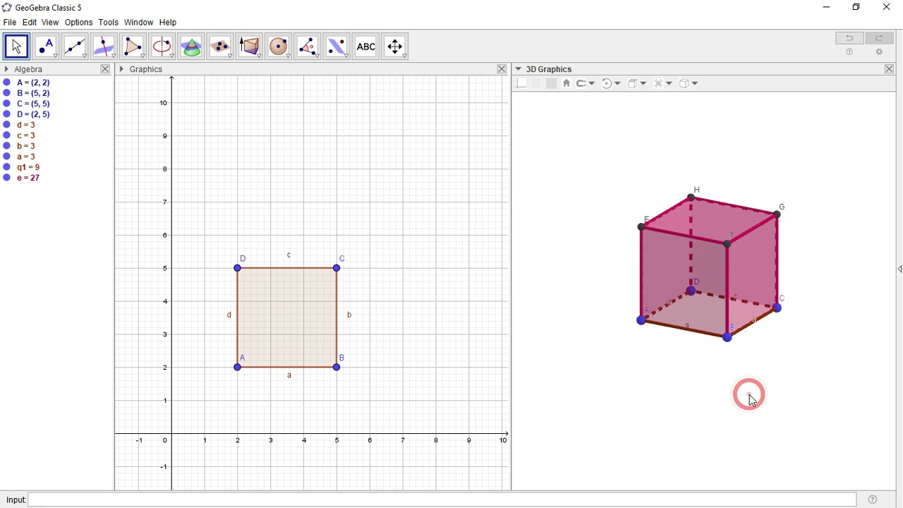
# Step: Lower the fill opacity of the cube's front face ABFE almost to zero and deselect it
pyautogui.click(692, 300)
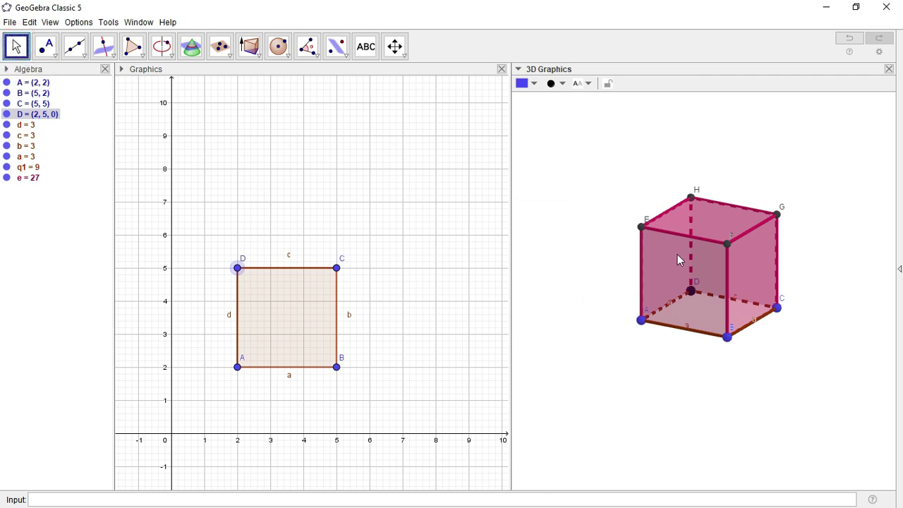
pyautogui.click(658, 247)
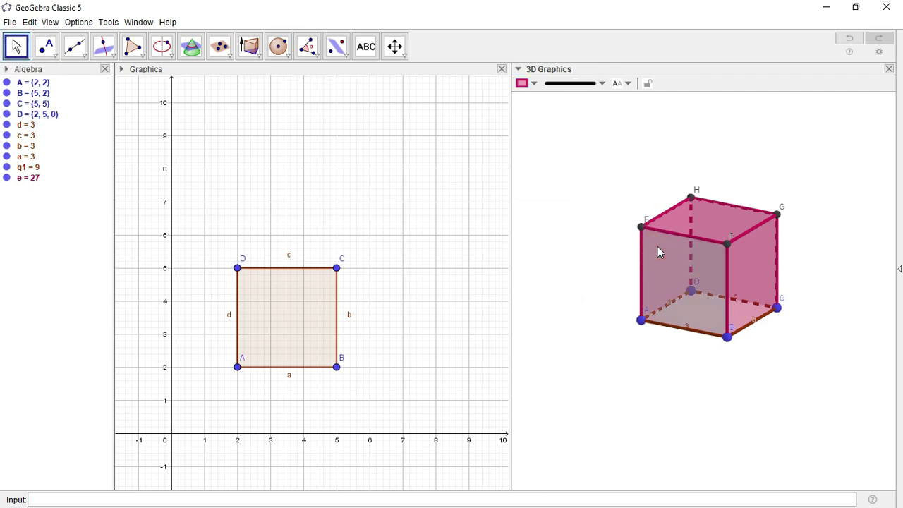
pyautogui.click(536, 86)
pyautogui.moveTo(567, 135); pyautogui.dragTo(522, 135)
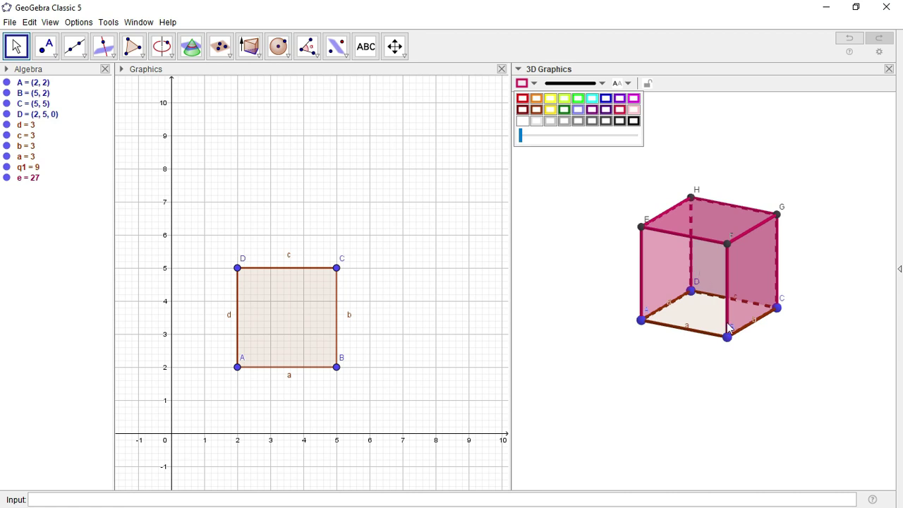
pyautogui.click(788, 377)
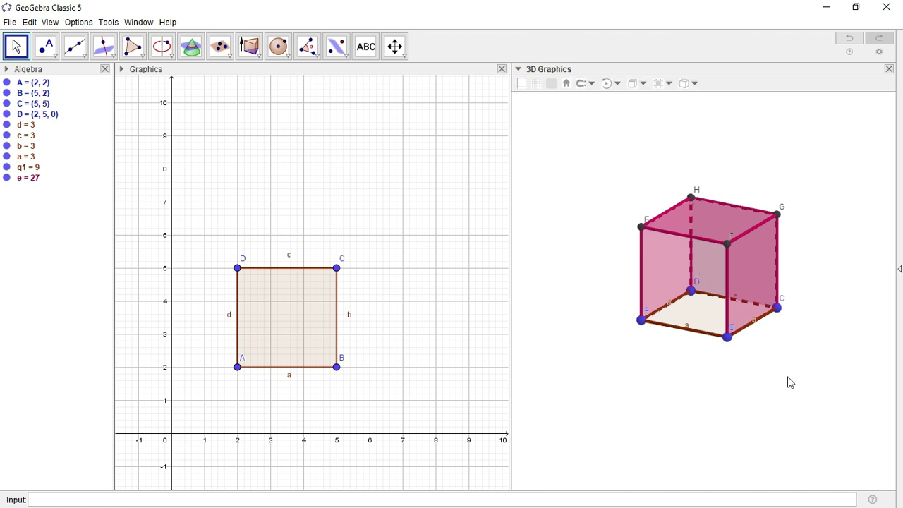
# Step: Select the cube's side face BCGF in the 3D view and reduce its fill opacity to a low level
pyautogui.click(745, 269)
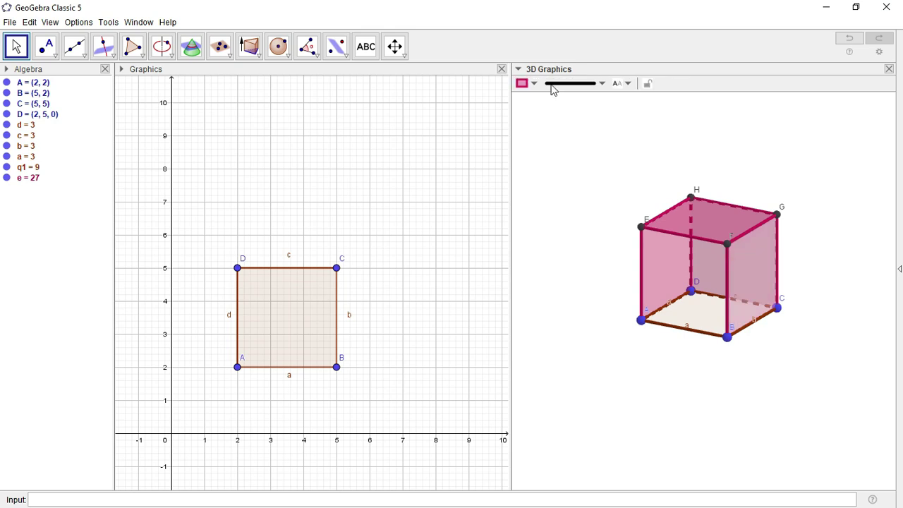
pyautogui.click(535, 86)
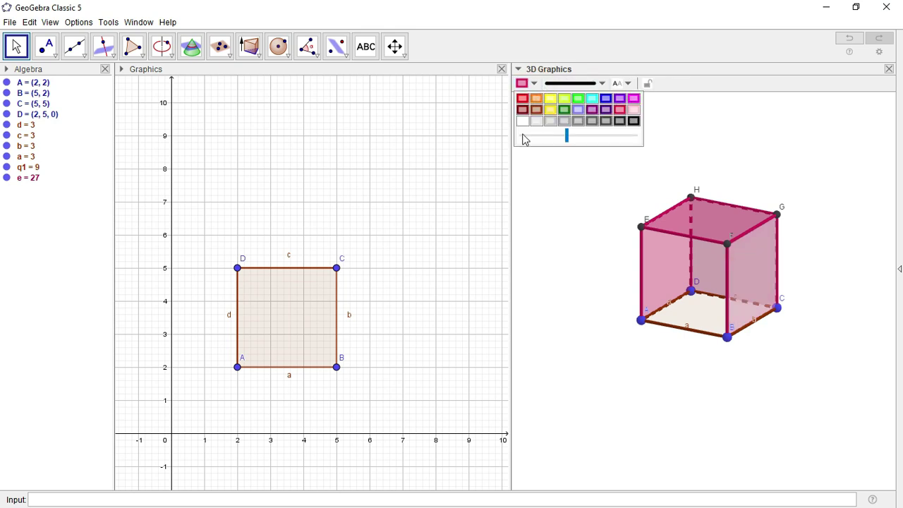
pyautogui.click(522, 139)
pyautogui.click(522, 139)
pyautogui.click(534, 134)
pyautogui.click(545, 137)
# Step: Set the fill opacity of the cube's top face EFGH to the minimum
pyautogui.click(712, 222)
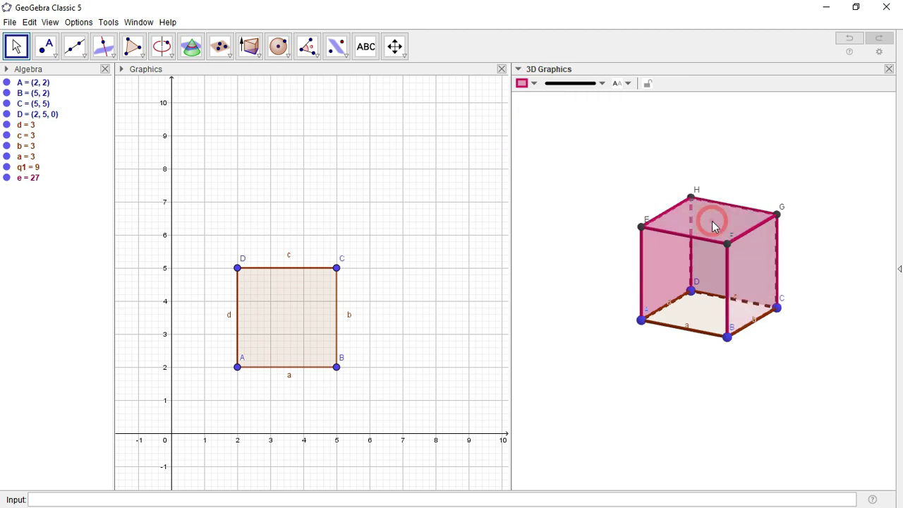
pyautogui.click(534, 84)
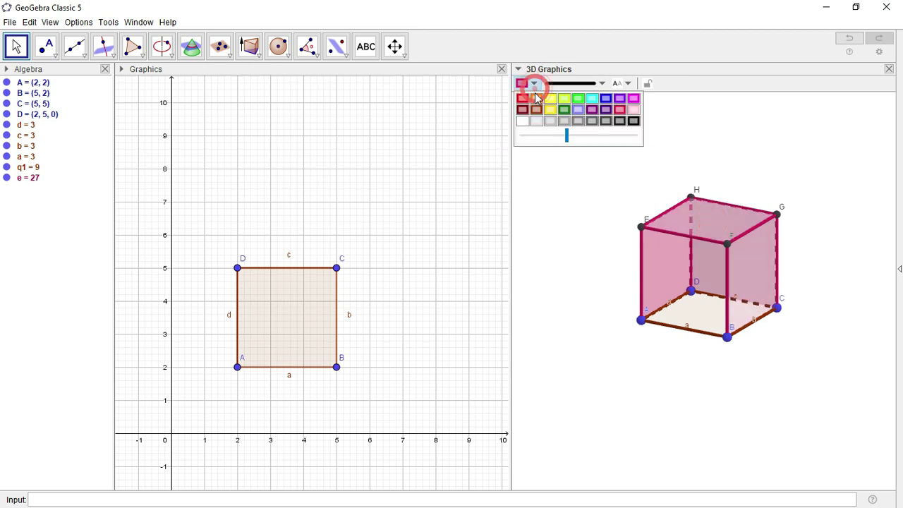
pyautogui.click(523, 138)
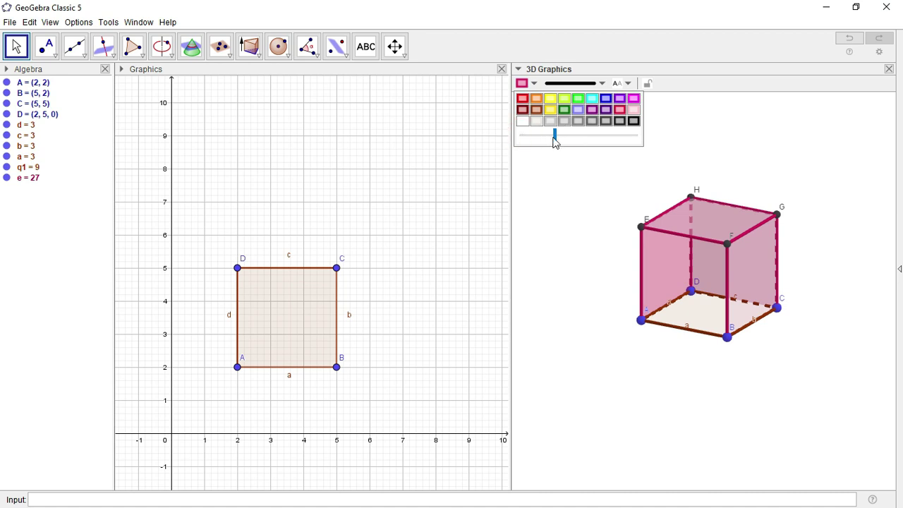
pyautogui.click(554, 137)
pyautogui.click(517, 136)
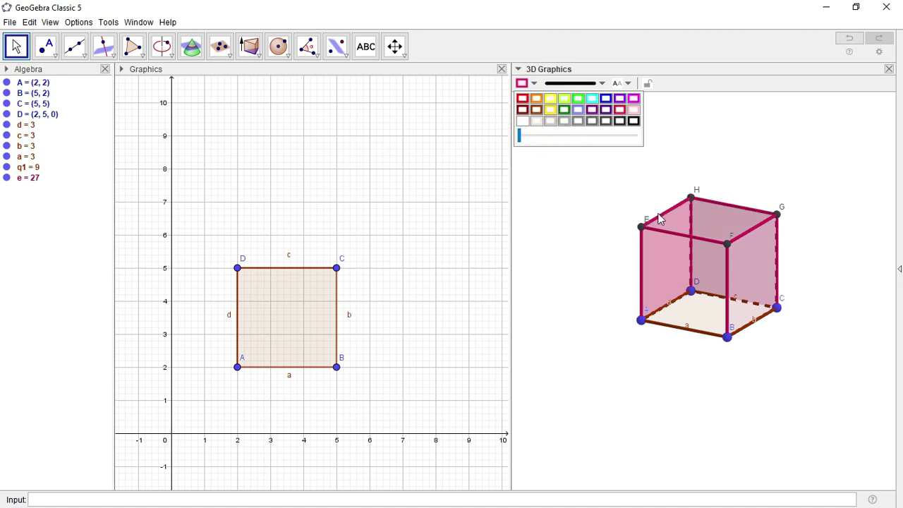
# Step: Set the fill opacity of the cube's side face ADHE to the minimum
pyautogui.click(669, 266)
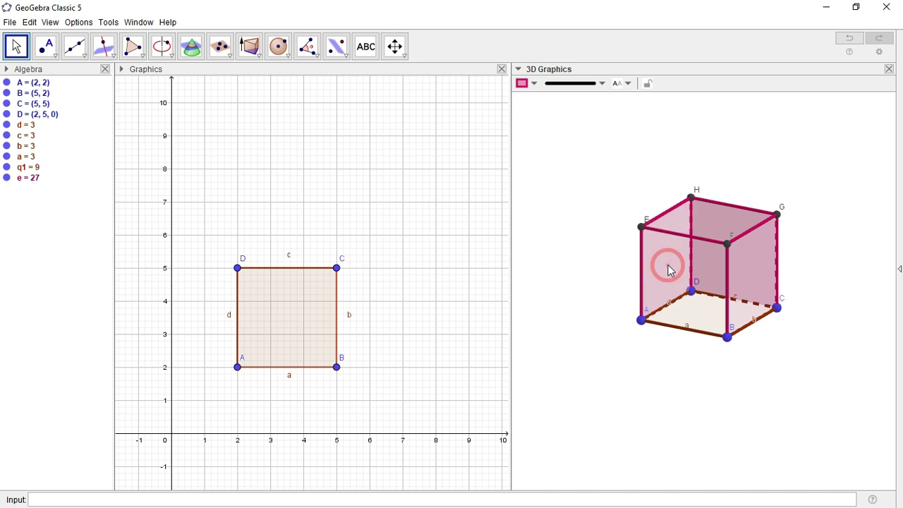
pyautogui.click(538, 84)
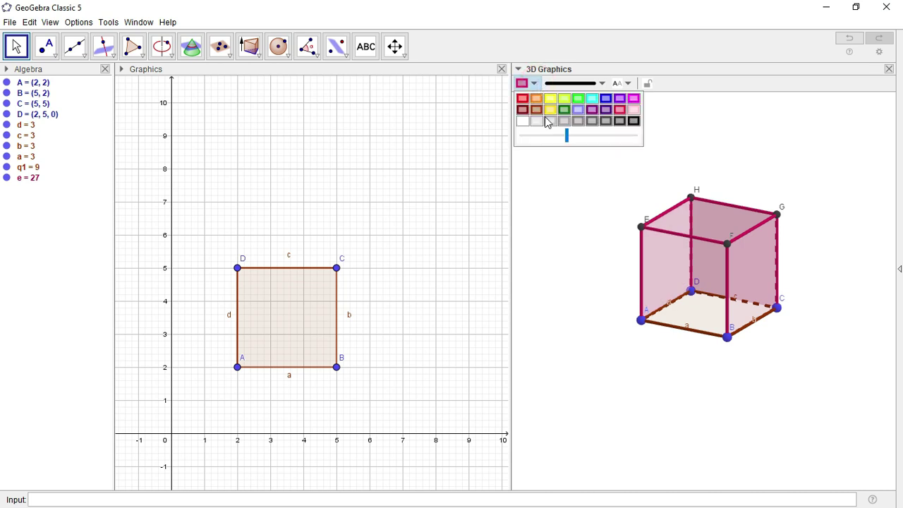
pyautogui.moveTo(564, 136); pyautogui.dragTo(515, 136)
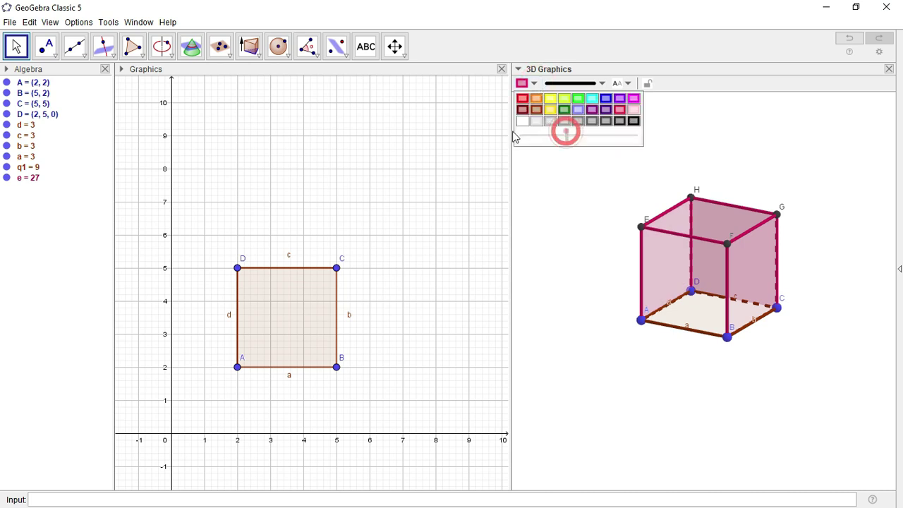
# Step: Lower the remaining fill opacity of side face BCGF almost to zero and deselect it
pyautogui.click(762, 269)
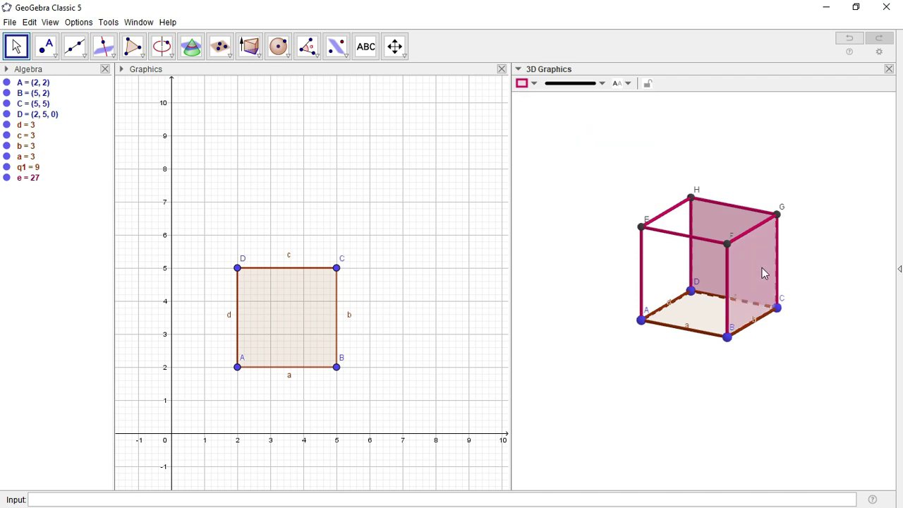
pyautogui.click(534, 83)
pyautogui.moveTo(531, 136); pyautogui.dragTo(522, 136)
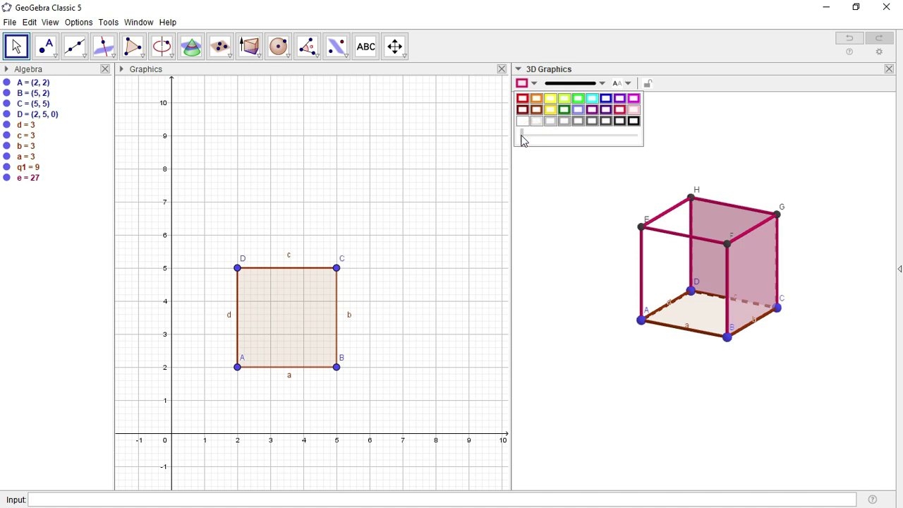
pyautogui.click(713, 358)
# Step: Lower the fill opacity of the base square ABCD to the minimum and deselect it
pyautogui.click(706, 304)
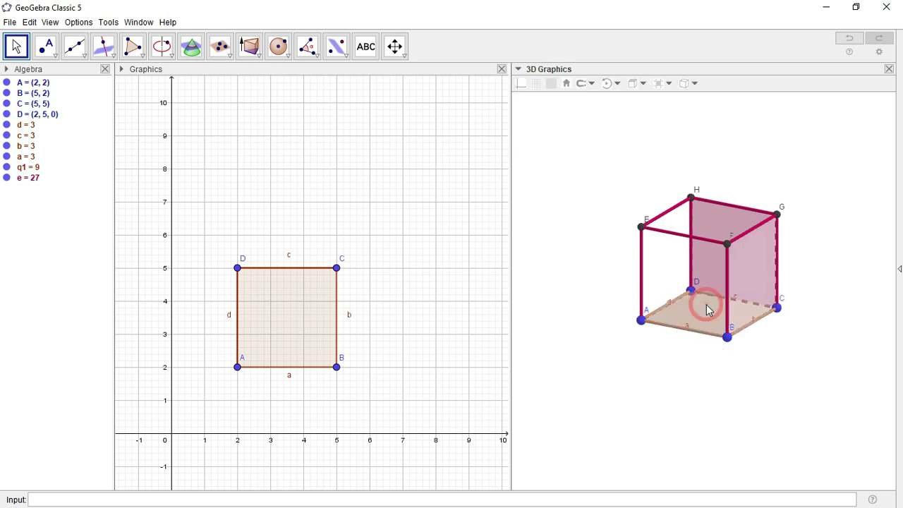
pyautogui.click(533, 84)
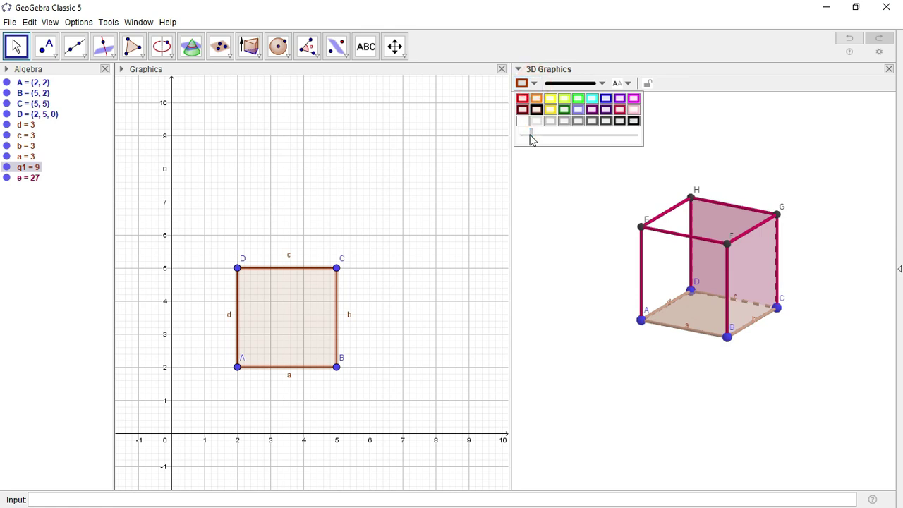
pyautogui.moveTo(530, 139); pyautogui.dragTo(520, 140)
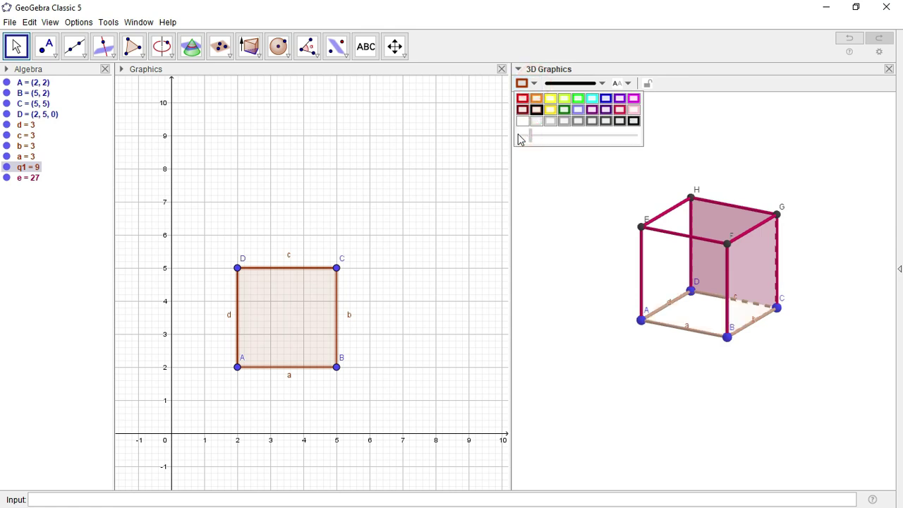
pyautogui.click(792, 289)
# Step: Set the fill opacity of the cube's back face CDHG to the minimum and clear the selection
pyautogui.moveTo(801, 265); pyautogui.dragTo(713, 306)
pyautogui.click(711, 299)
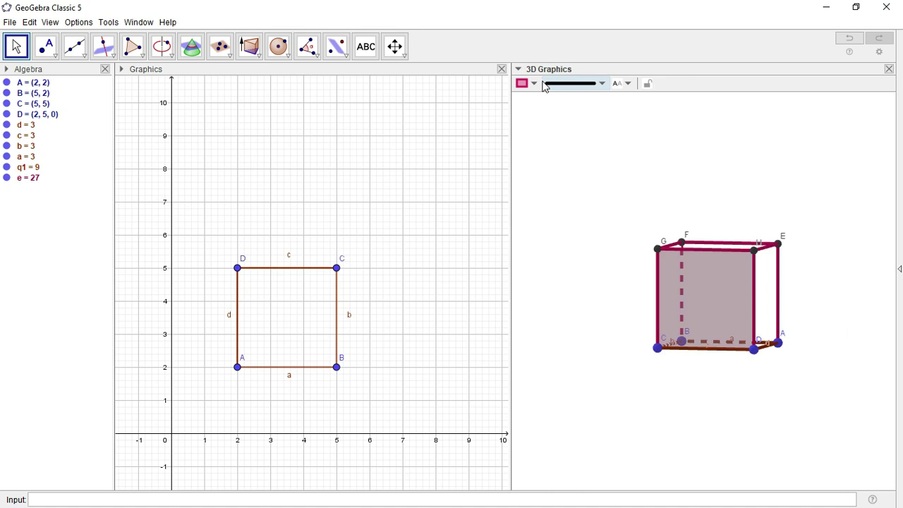
pyautogui.click(542, 84)
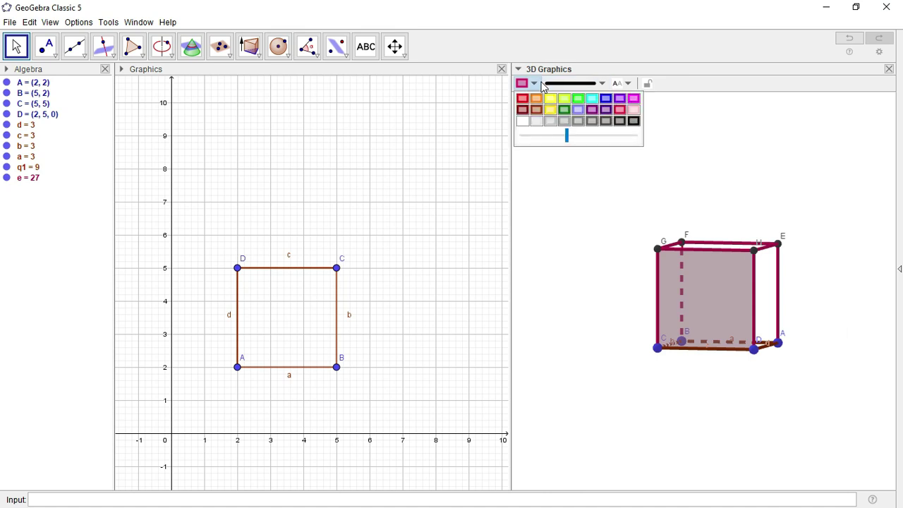
pyautogui.click(568, 135)
pyautogui.moveTo(536, 136); pyautogui.dragTo(520, 137)
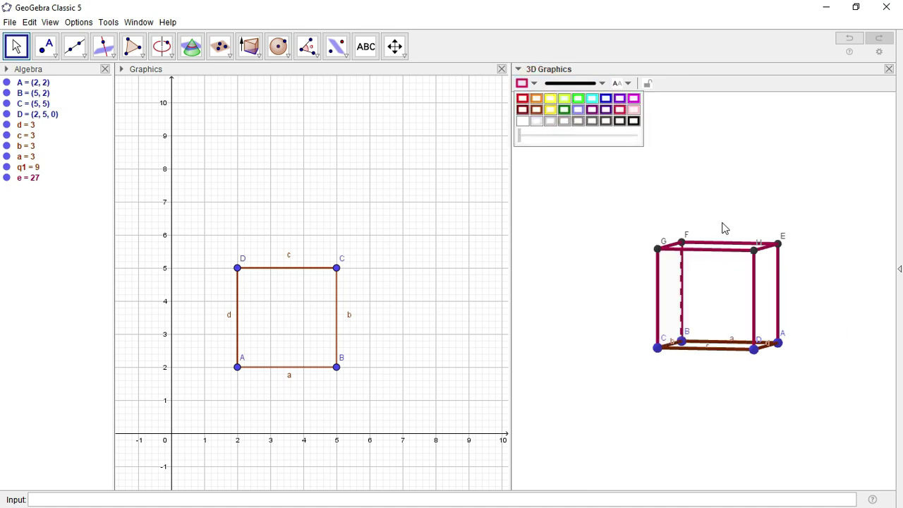
pyautogui.click(669, 196)
# Step: Select the four base vertices A, D, C and B together in the 3D view with the Move tool
pyautogui.moveTo(712, 307); pyautogui.dragTo(726, 395)
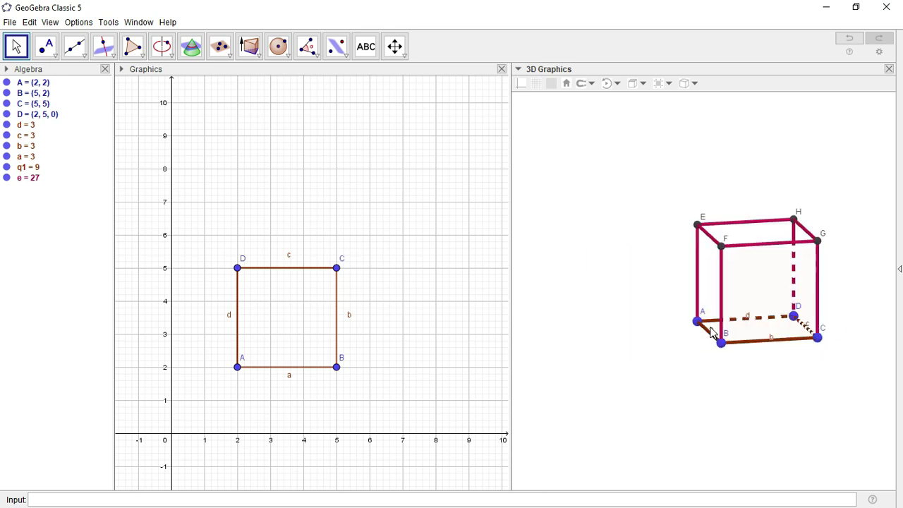
pyautogui.click(711, 331)
pyautogui.moveTo(698, 294); pyautogui.dragTo(742, 285)
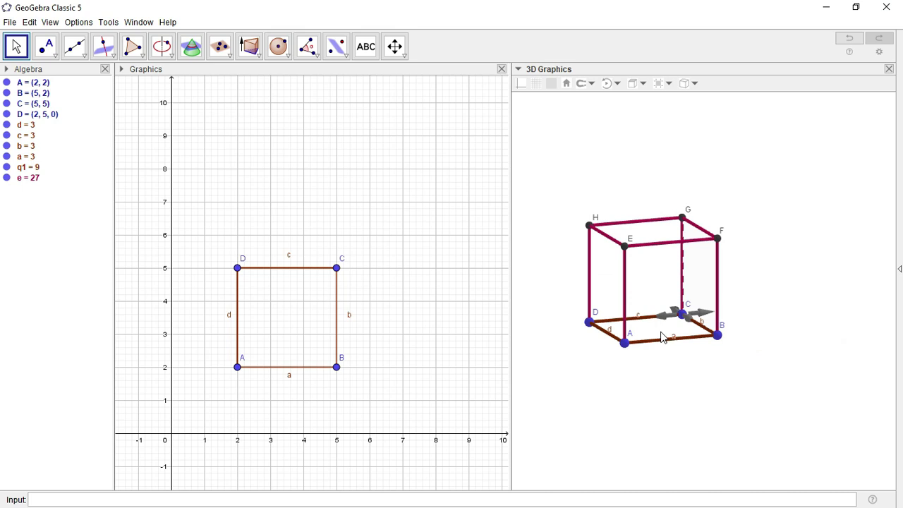
pyautogui.click(16, 51)
pyautogui.click(626, 345)
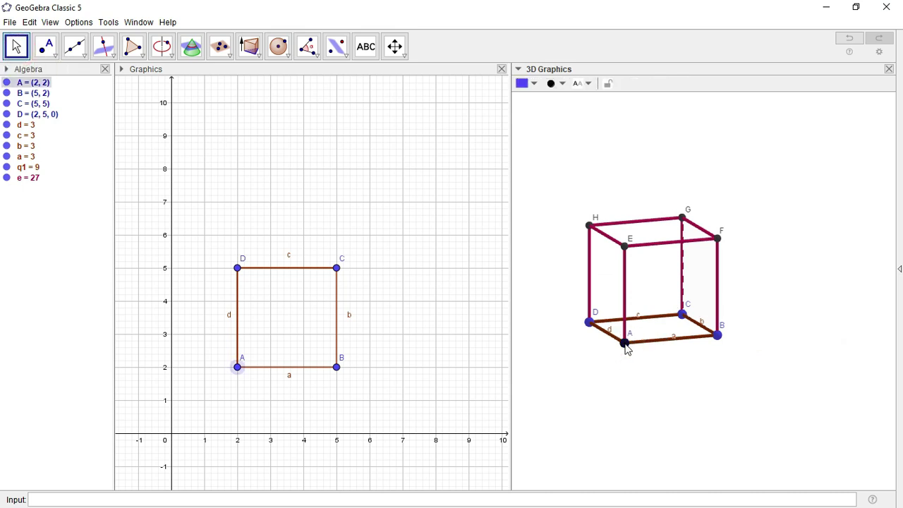
pyautogui.keyDown('ctrl'); pyautogui.click(590, 322); pyautogui.keyUp('ctrl')
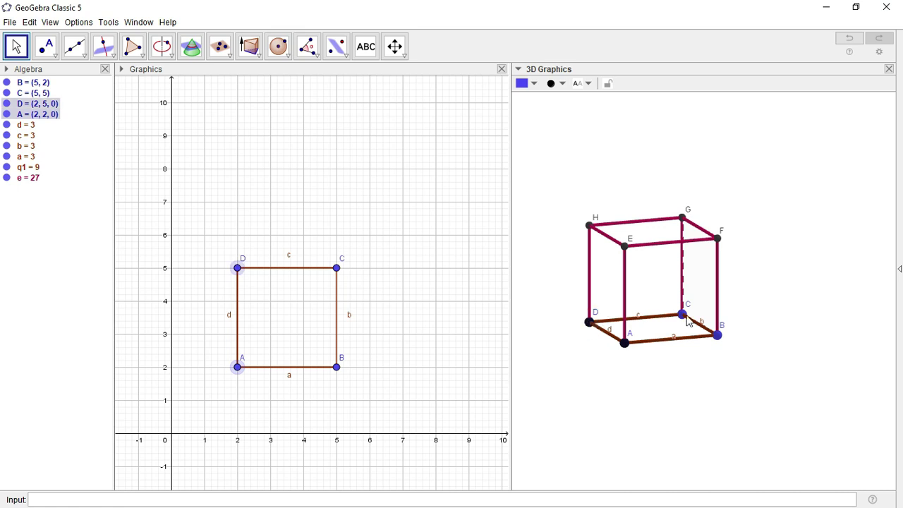
pyautogui.keyDown('ctrl'); pyautogui.click(682, 315); pyautogui.keyUp('ctrl')
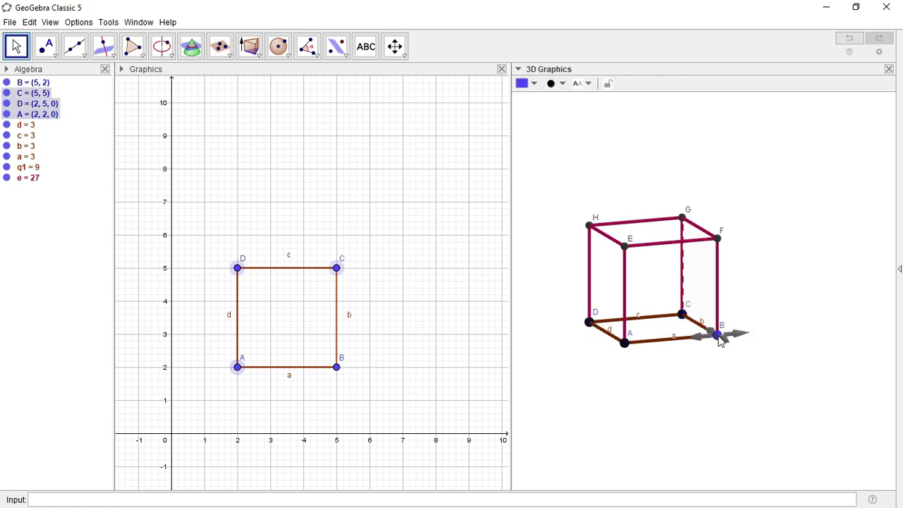
pyautogui.keyDown('ctrl'); pyautogui.click(718, 337); pyautogui.keyUp('ctrl')
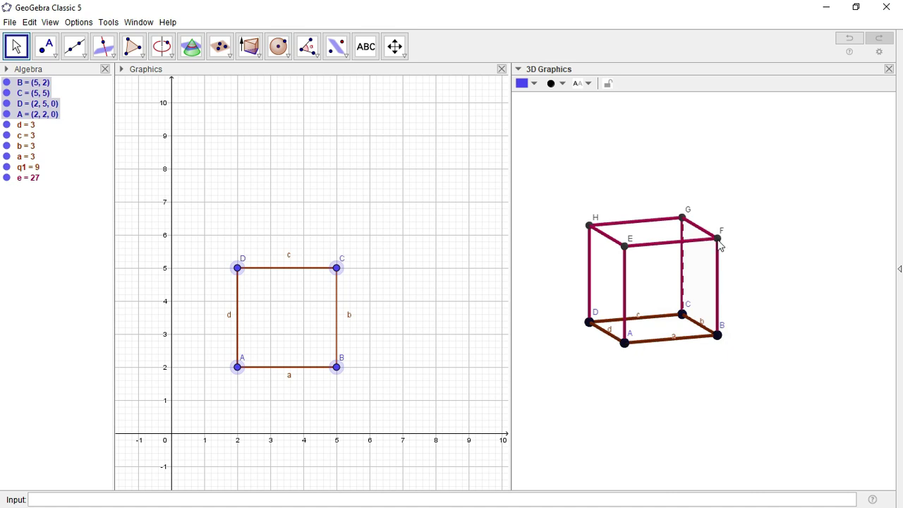
# Step: Add the four top vertices F, G, E and H to the selection
pyautogui.keyDown('ctrl'); pyautogui.click(718, 240); pyautogui.keyUp('ctrl')
pyautogui.keyDown('ctrl'); pyautogui.click(683, 219); pyautogui.keyUp('ctrl')
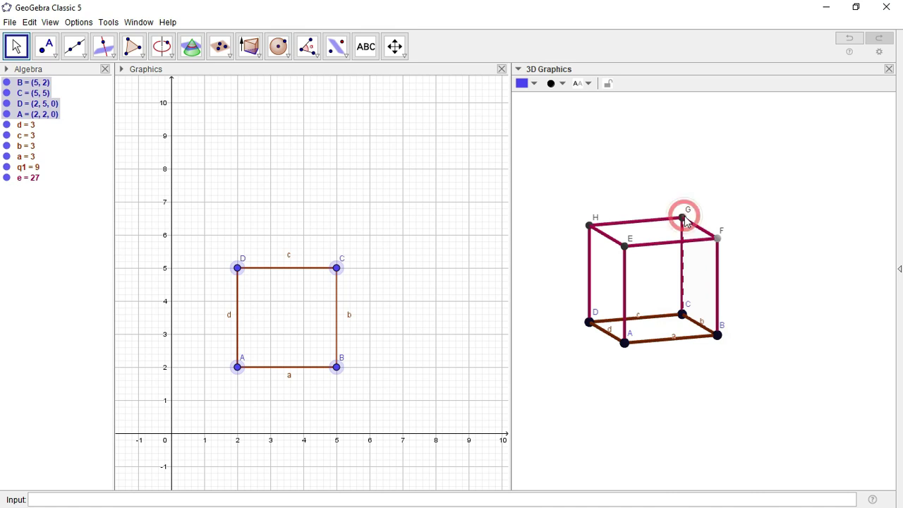
pyautogui.keyDown('ctrl'); pyautogui.click(624, 247); pyautogui.keyUp('ctrl')
pyautogui.keyDown('ctrl'); pyautogui.click(590, 226); pyautogui.keyUp('ctrl')
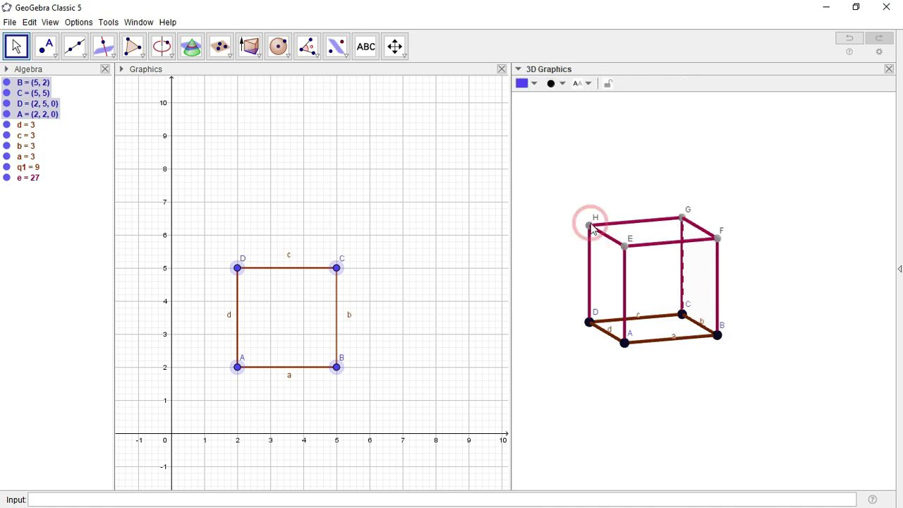
# Step: Remove the four base vertices D, A, B and C from the selection, keeping only the top vertices selected
pyautogui.keyDown('ctrl'); pyautogui.click(590, 323); pyautogui.keyUp('ctrl')
pyautogui.keyDown('ctrl'); pyautogui.click(624, 343); pyautogui.keyUp('ctrl')
pyautogui.keyDown('ctrl'); pyautogui.click(718, 336); pyautogui.keyUp('ctrl')
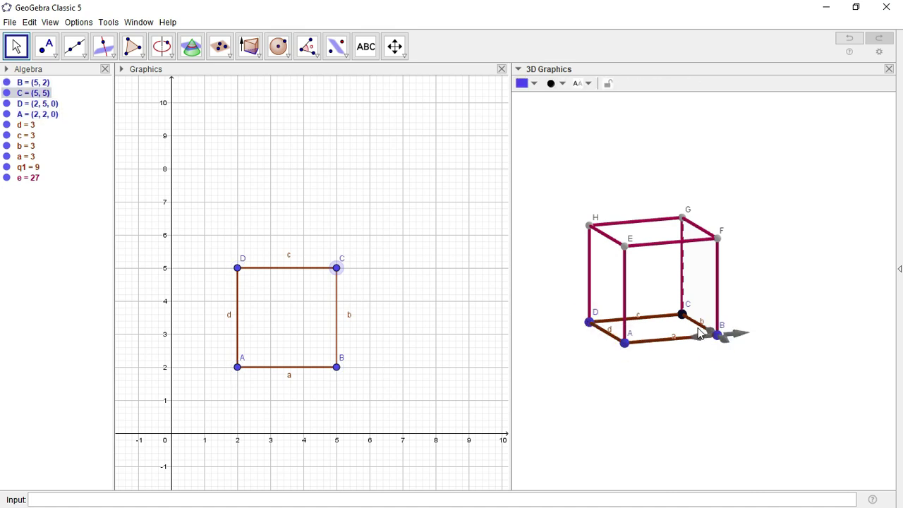
pyautogui.keyDown('ctrl'); pyautogui.click(682, 315); pyautogui.keyUp('ctrl')
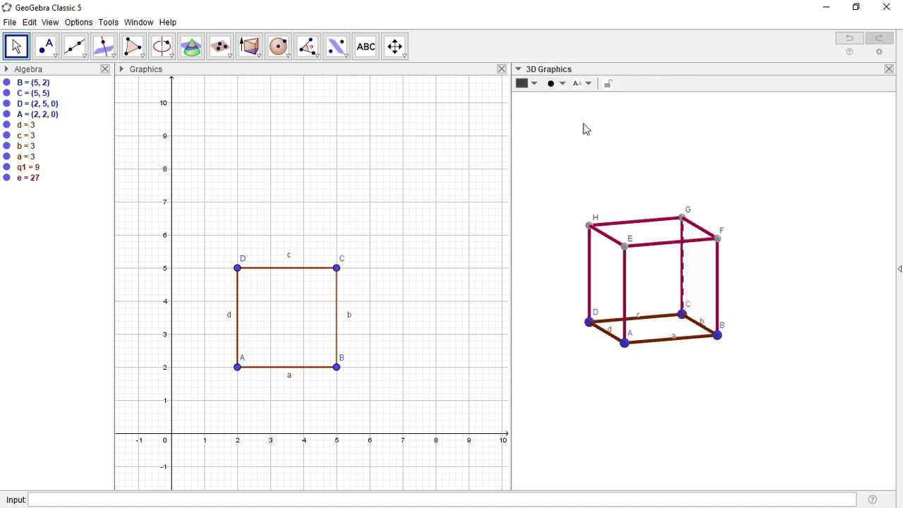
# Step: Reduce the point size of the four top vertices to the third mark of the size scale
pyautogui.click(563, 87)
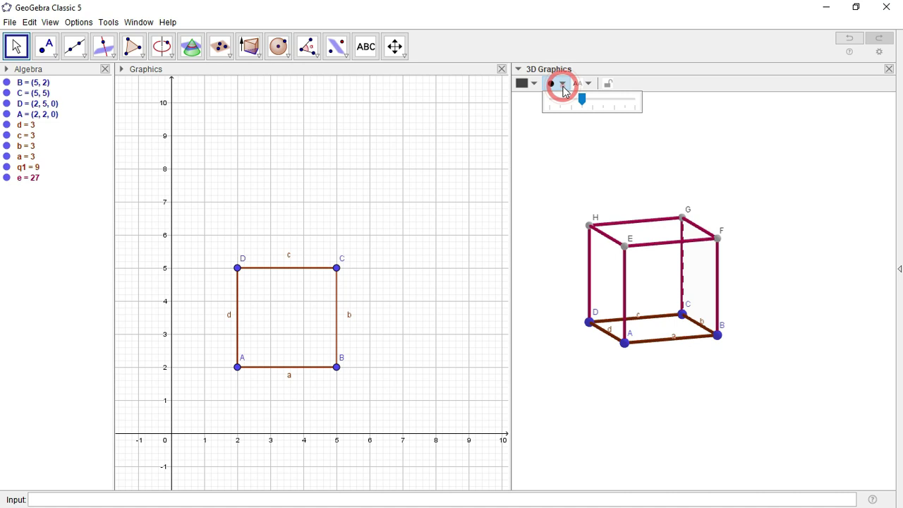
pyautogui.moveTo(582, 100); pyautogui.dragTo(553, 104)
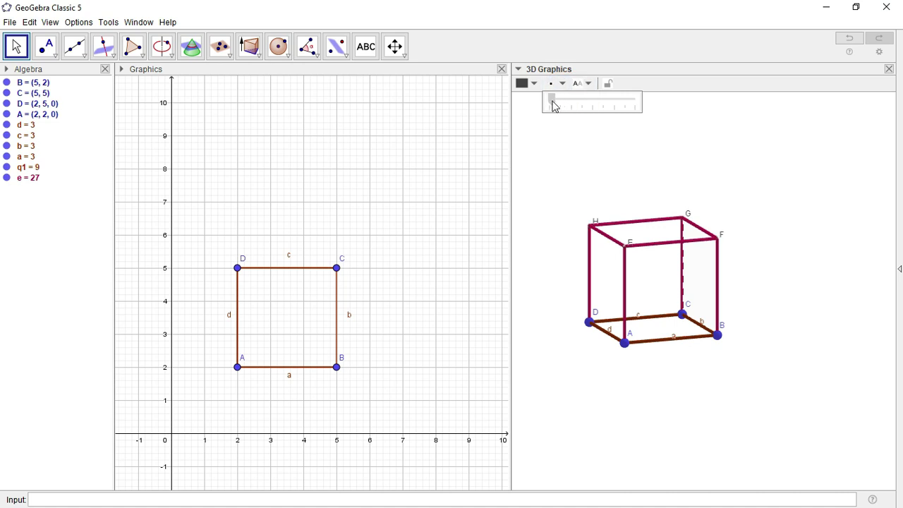
pyautogui.click(565, 106)
pyautogui.moveTo(561, 105); pyautogui.dragTo(574, 105)
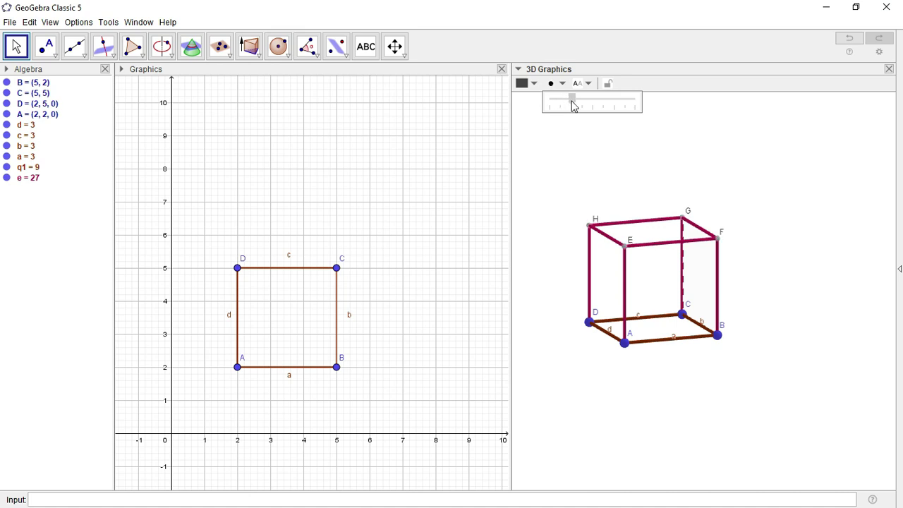
# Step: Colour the four top vertices E, F, G and H blue and clear the selection
pyautogui.click(536, 85)
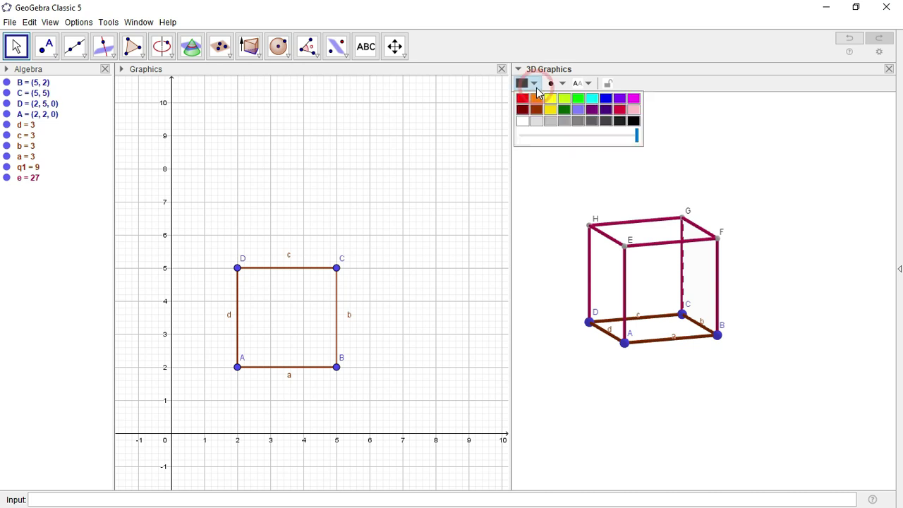
pyautogui.click(607, 100)
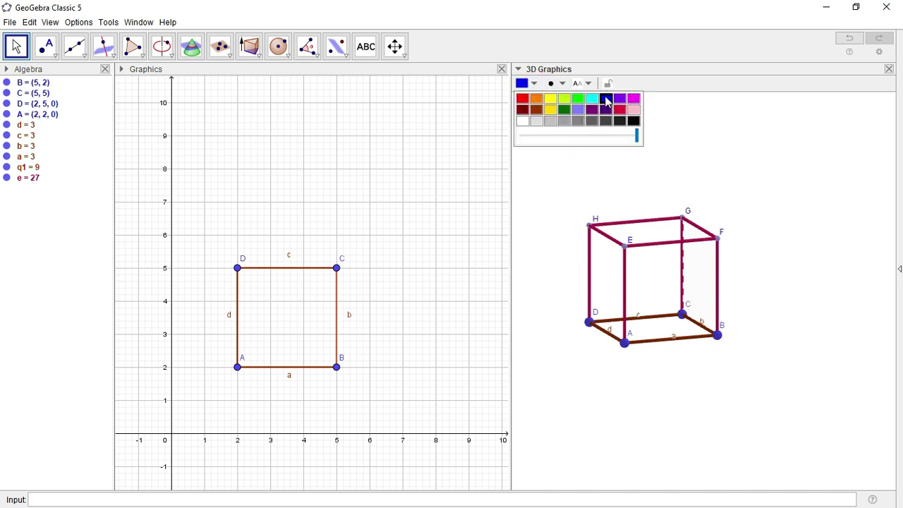
pyautogui.click(607, 101)
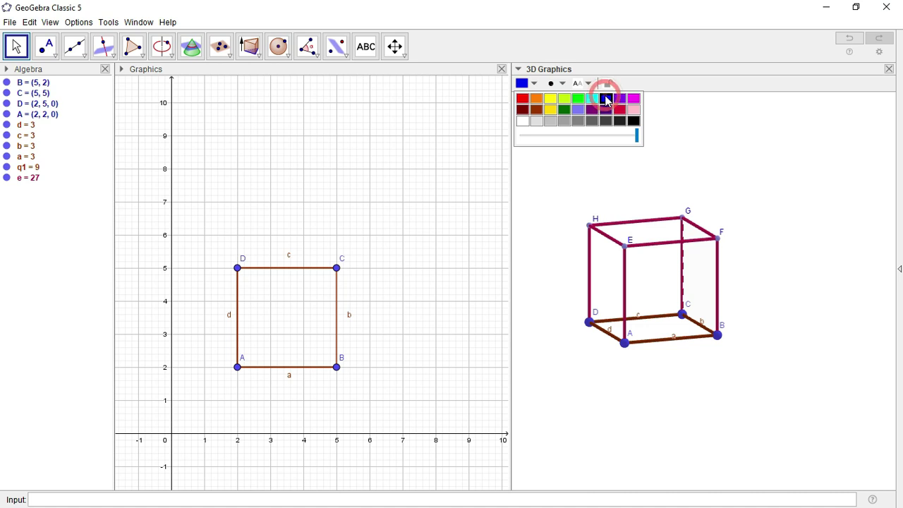
pyautogui.click(774, 227)
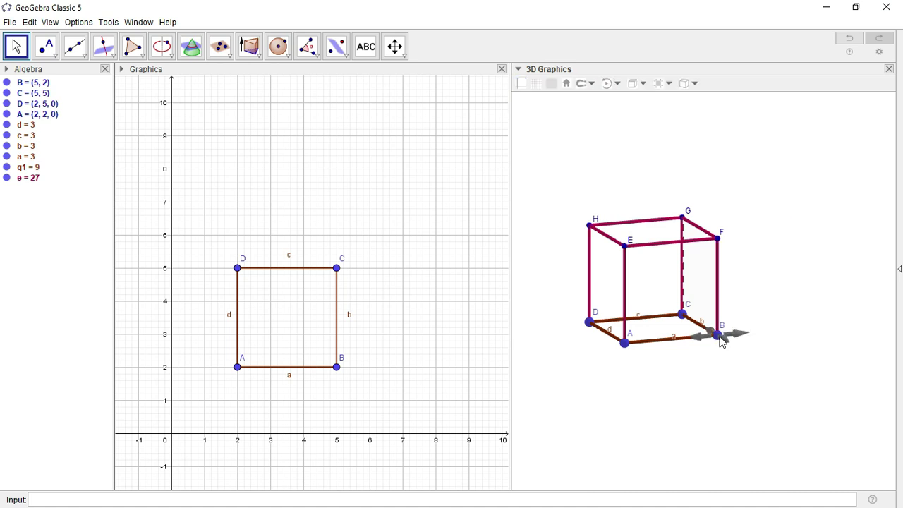
# Step: Select base vertices A, D, C and B together, reduce their point size to the scale's third mark, and deselect them
pyautogui.click(625, 345)
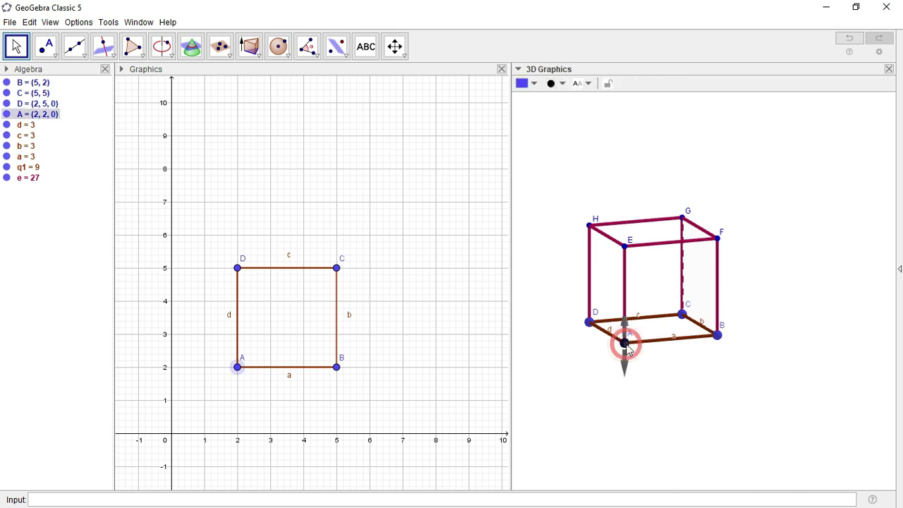
pyautogui.keyDown('ctrl'); pyautogui.click(589, 323); pyautogui.keyUp('ctrl')
pyautogui.keyDown('ctrl'); pyautogui.click(681, 314); pyautogui.keyUp('ctrl')
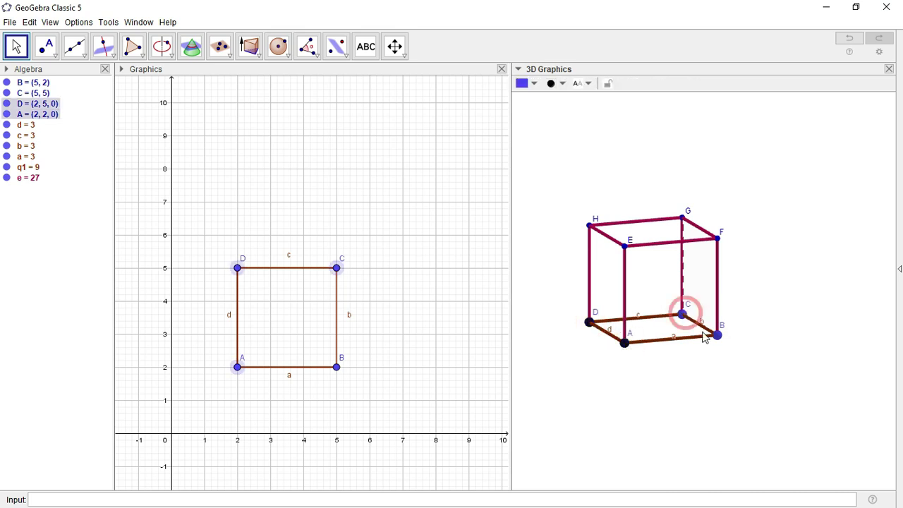
pyautogui.keyDown('ctrl'); pyautogui.click(719, 336); pyautogui.keyUp('ctrl')
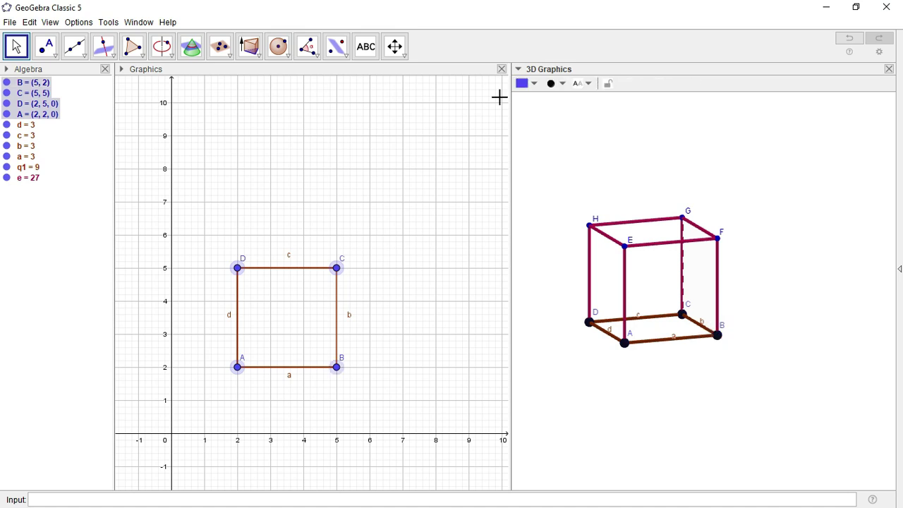
pyautogui.click(561, 84)
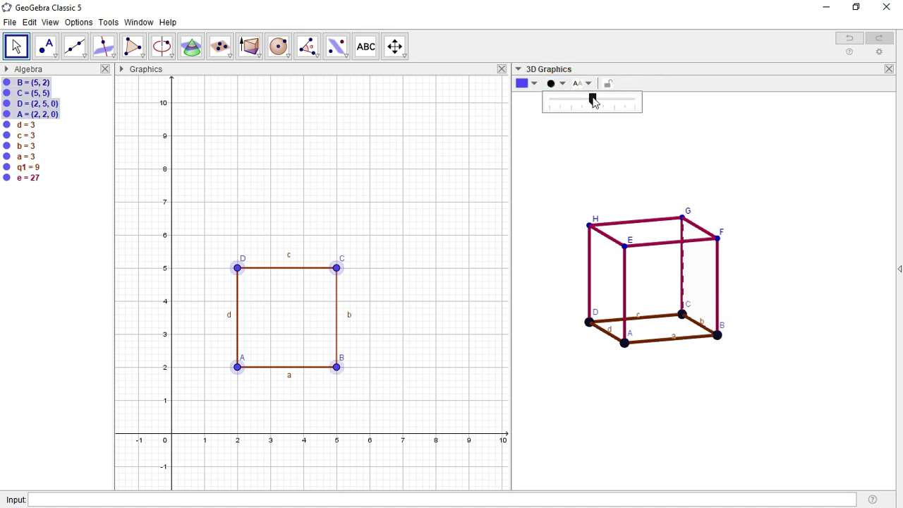
pyautogui.moveTo(595, 103); pyautogui.dragTo(573, 104)
pyautogui.click(779, 373)
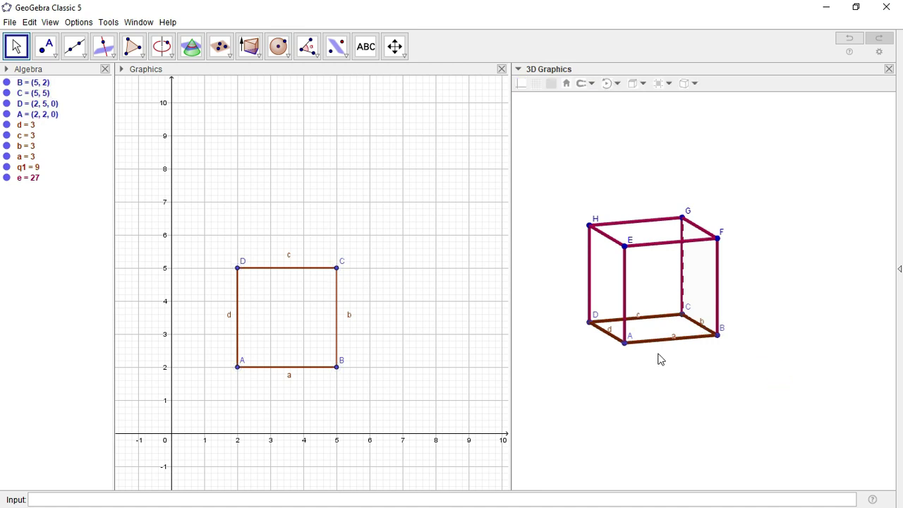
pyautogui.click(632, 349)
pyautogui.click(662, 342)
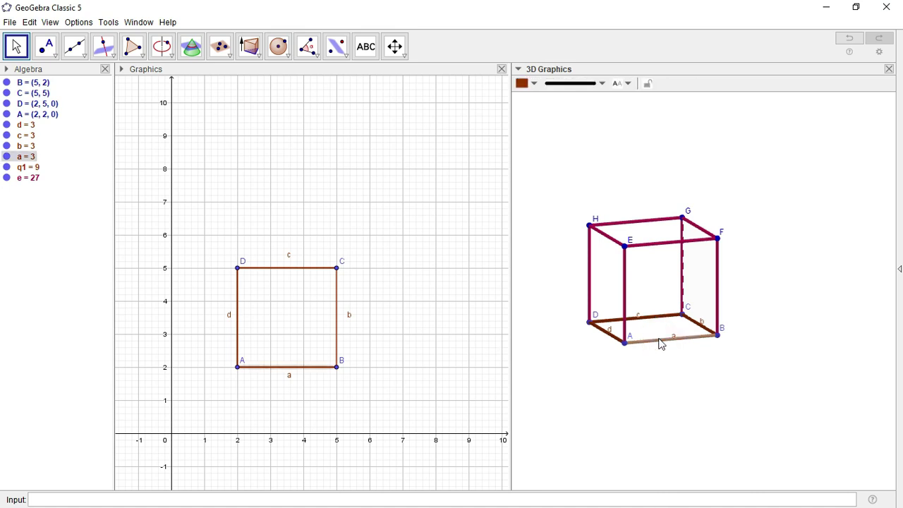
pyautogui.rightClick(661, 343)
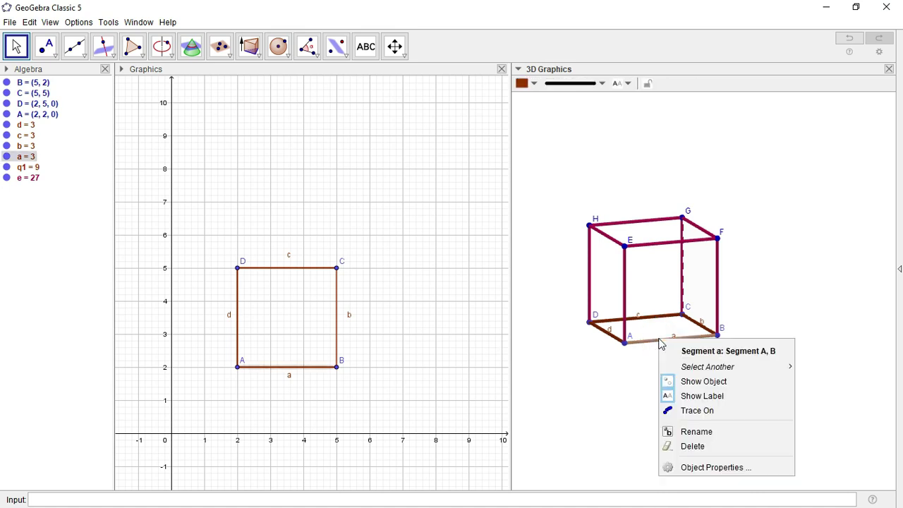
pyautogui.click(623, 371)
# Step: Select the four base edges a, b, c and d together, hide their labels, and clear the selection
pyautogui.click(676, 342)
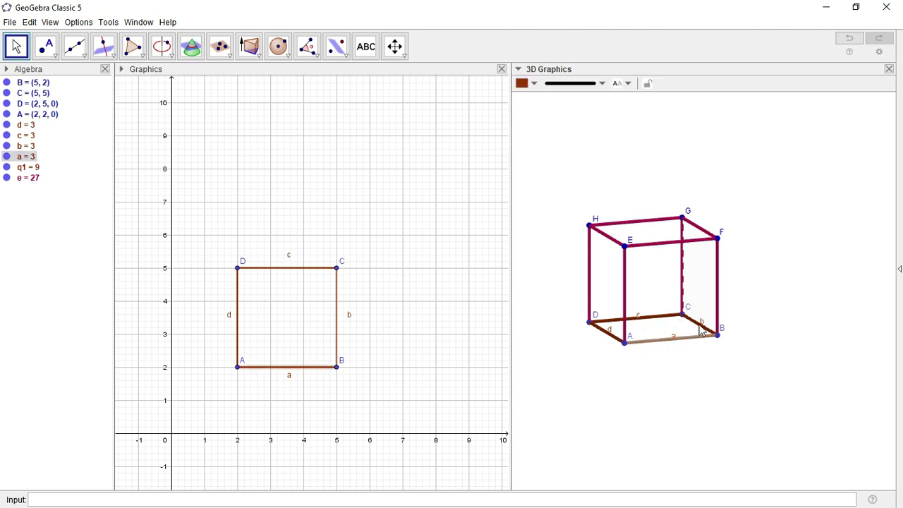
pyautogui.keyDown('ctrl'); pyautogui.click(701, 332); pyautogui.keyUp('ctrl')
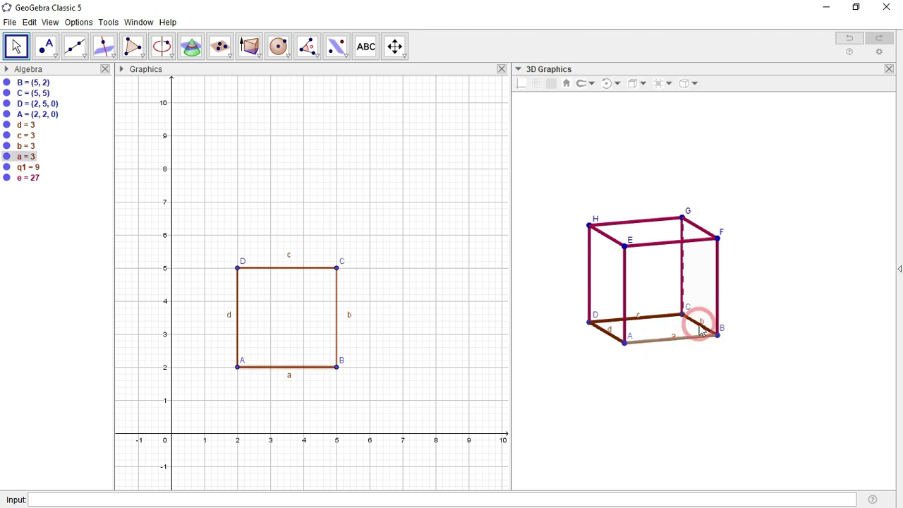
pyautogui.keyDown('ctrl'); pyautogui.click(653, 319); pyautogui.keyUp('ctrl')
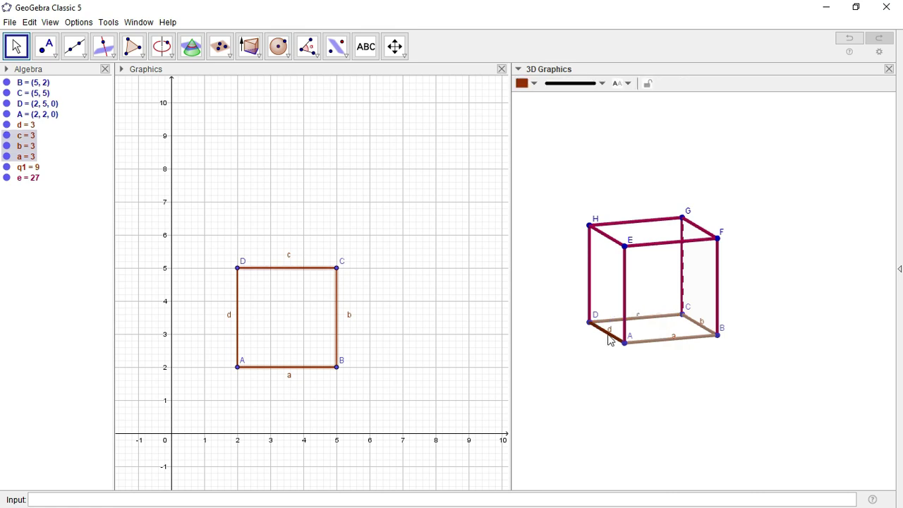
pyautogui.keyDown('ctrl'); pyautogui.click(610, 338); pyautogui.keyUp('ctrl')
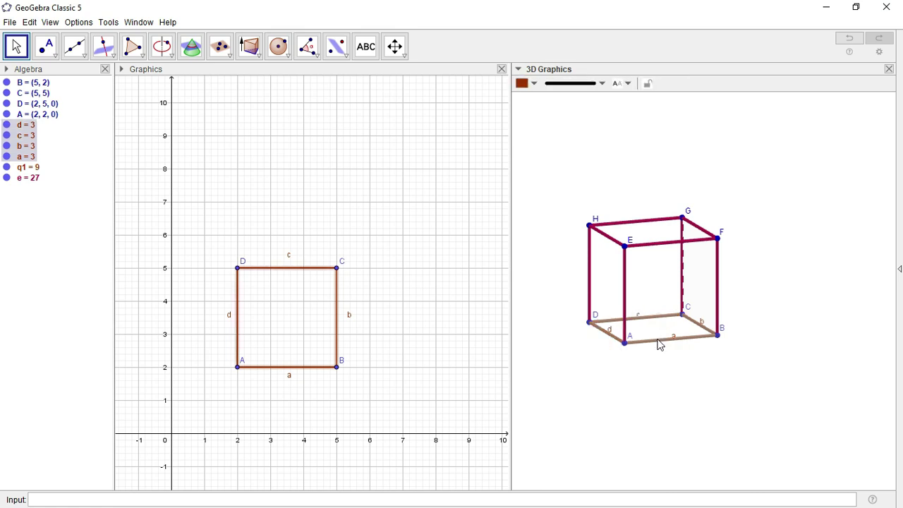
pyautogui.rightClick(660, 345)
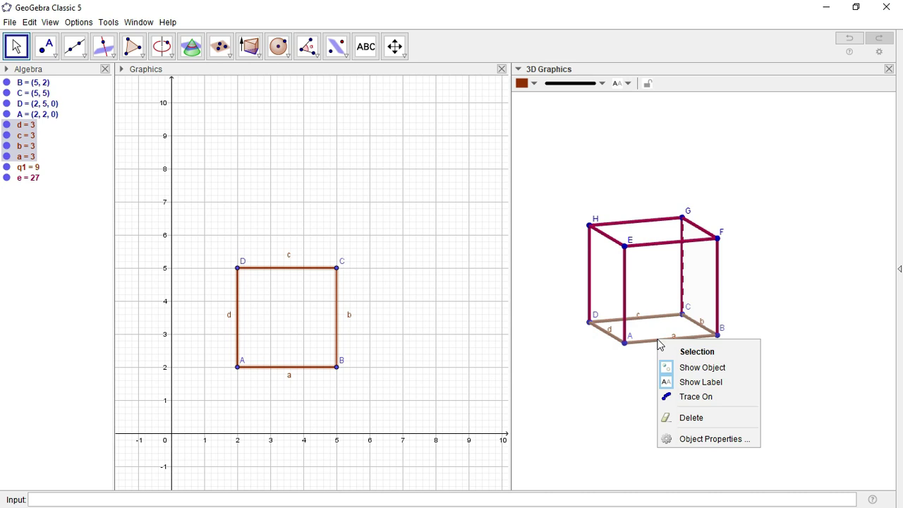
pyautogui.click(679, 382)
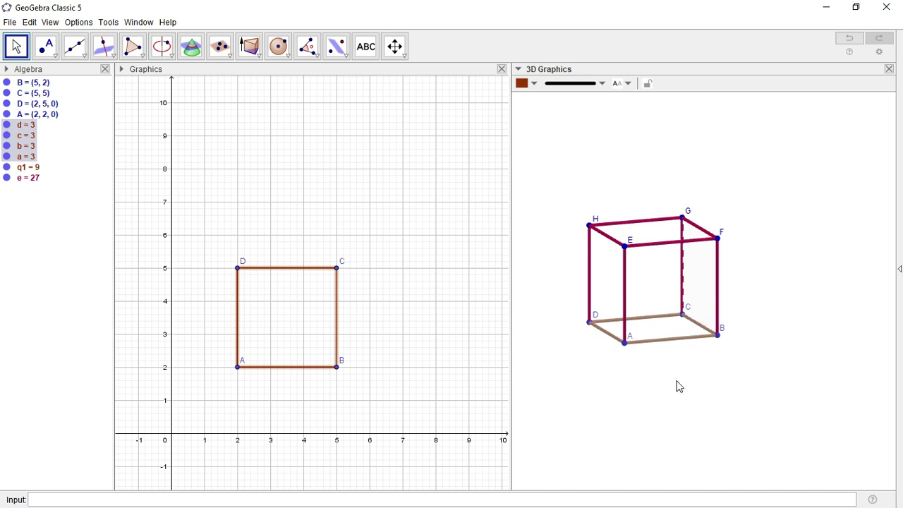
pyautogui.click(716, 381)
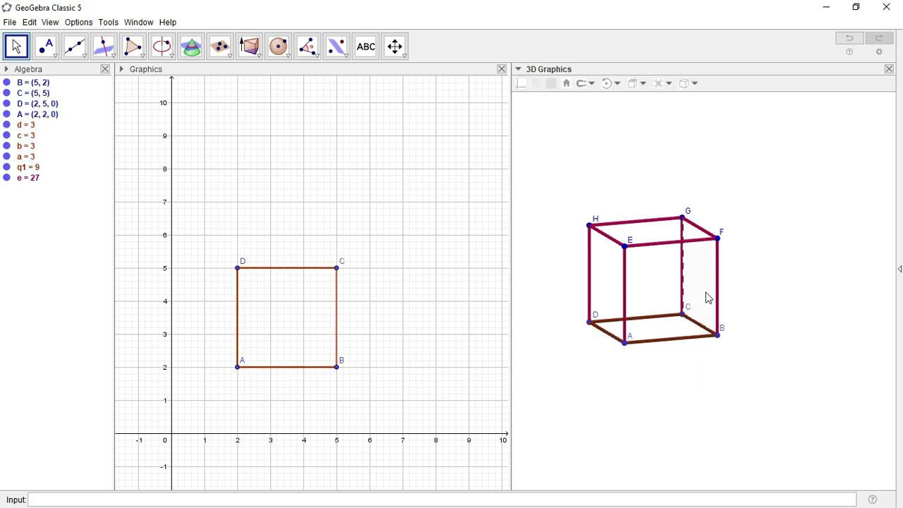
# Step: Examine the cube from several sides and from directly above with the Rotate 3D Graphics View tool
pyautogui.moveTo(708, 297); pyautogui.dragTo(734, 295)
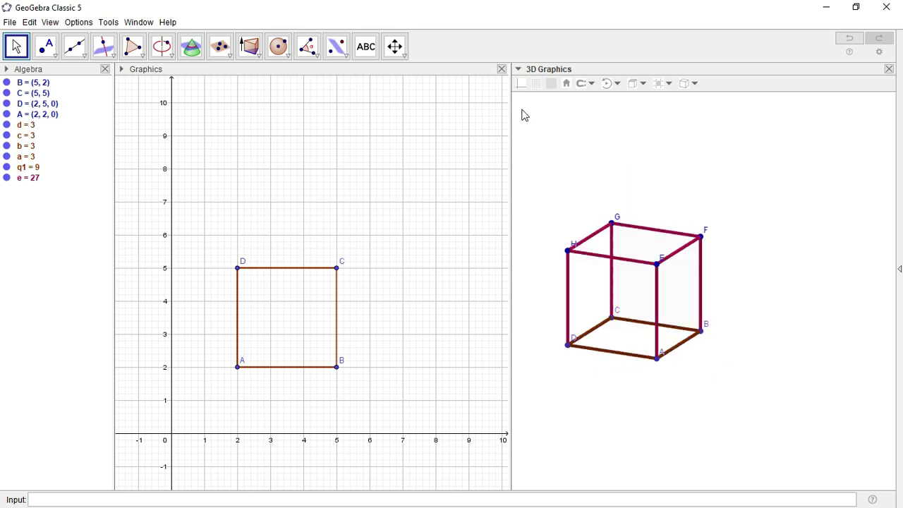
pyautogui.click(404, 55)
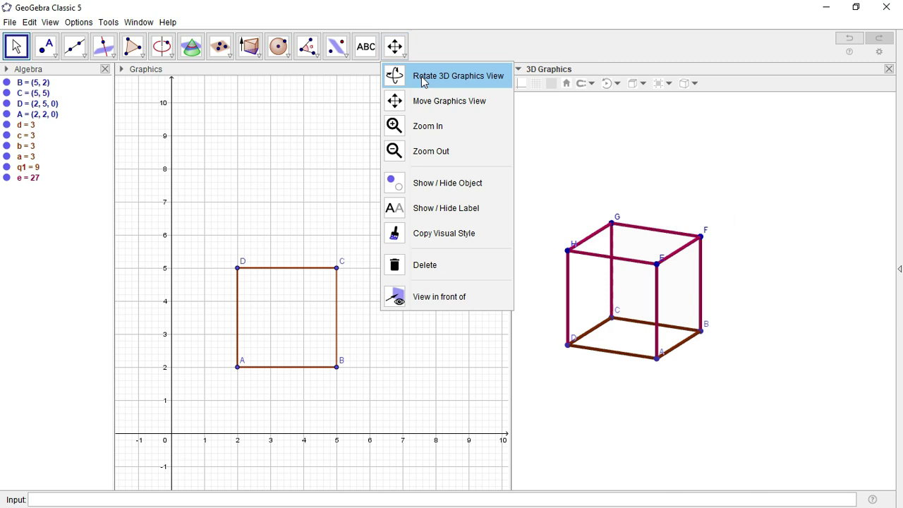
pyautogui.click(415, 76)
pyautogui.moveTo(756, 264); pyautogui.dragTo(682, 271)
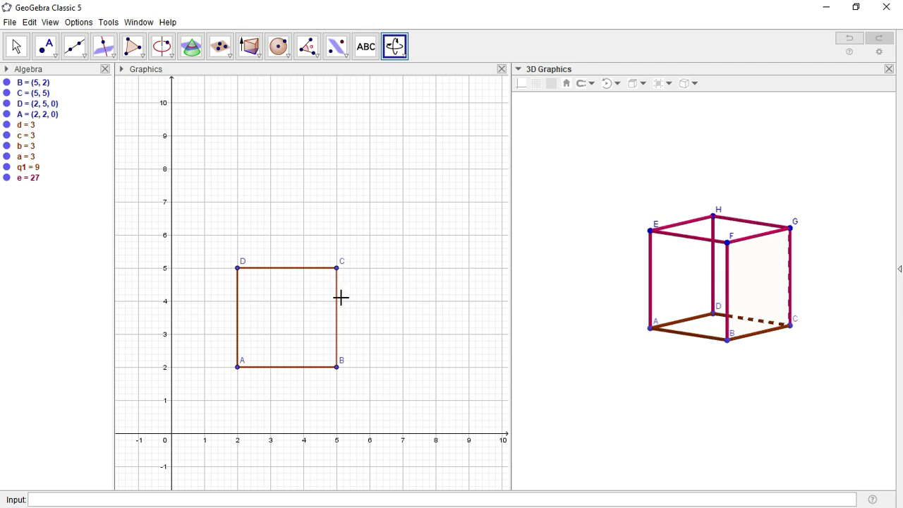
pyautogui.moveTo(626, 308); pyautogui.dragTo(600, 288)
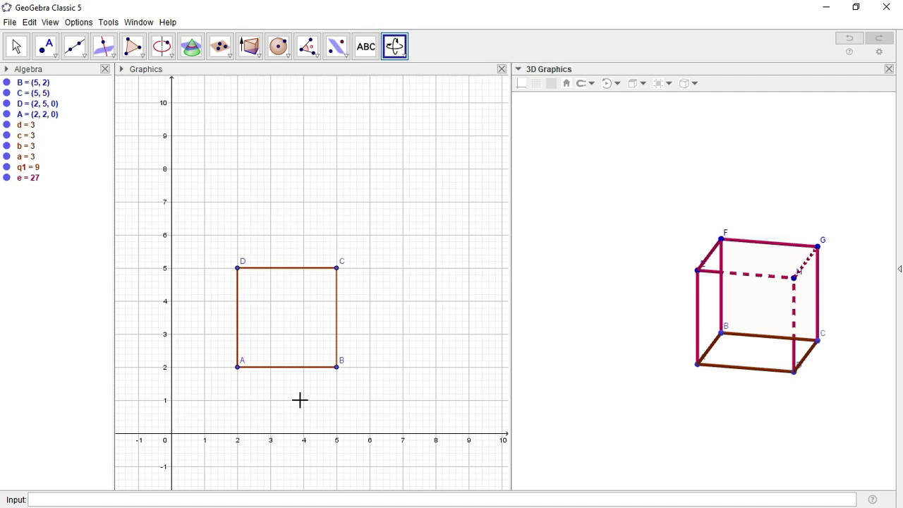
pyautogui.moveTo(764, 376); pyautogui.dragTo(699, 327)
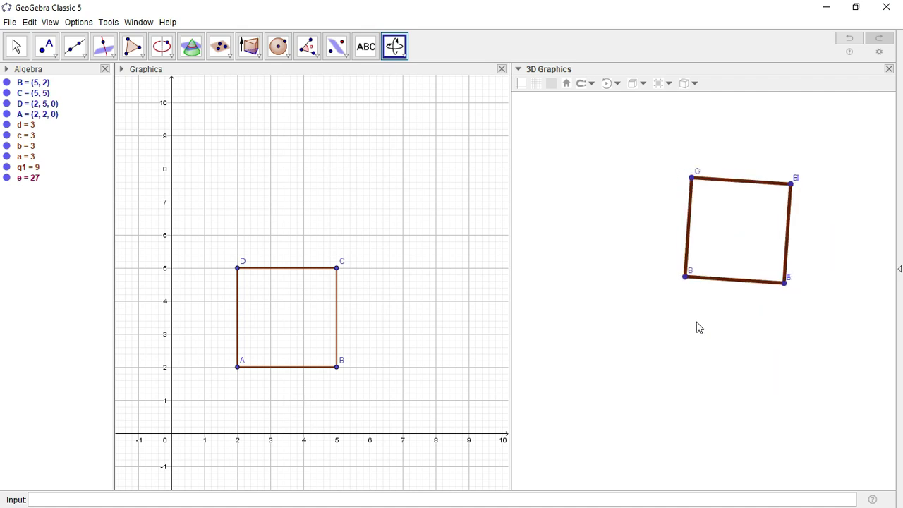
pyautogui.moveTo(749, 318); pyautogui.dragTo(718, 345)
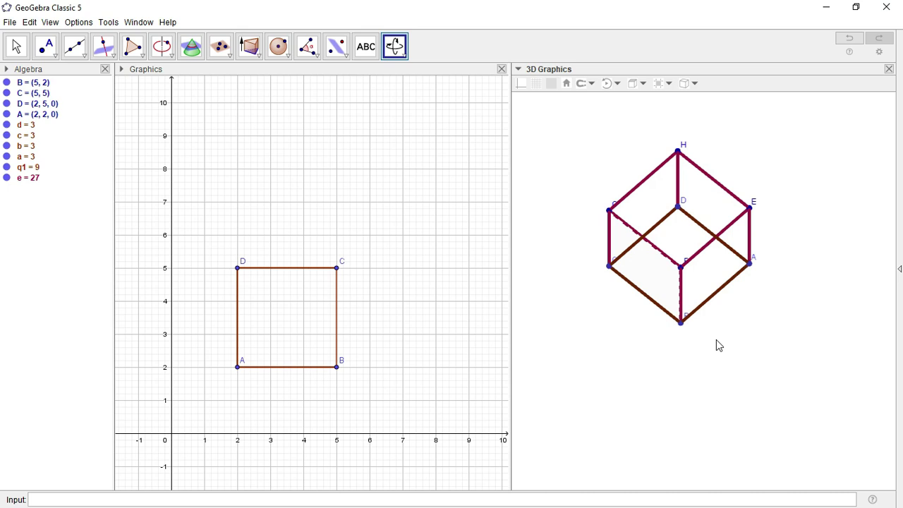
pyautogui.moveTo(710, 303); pyautogui.dragTo(675, 331)
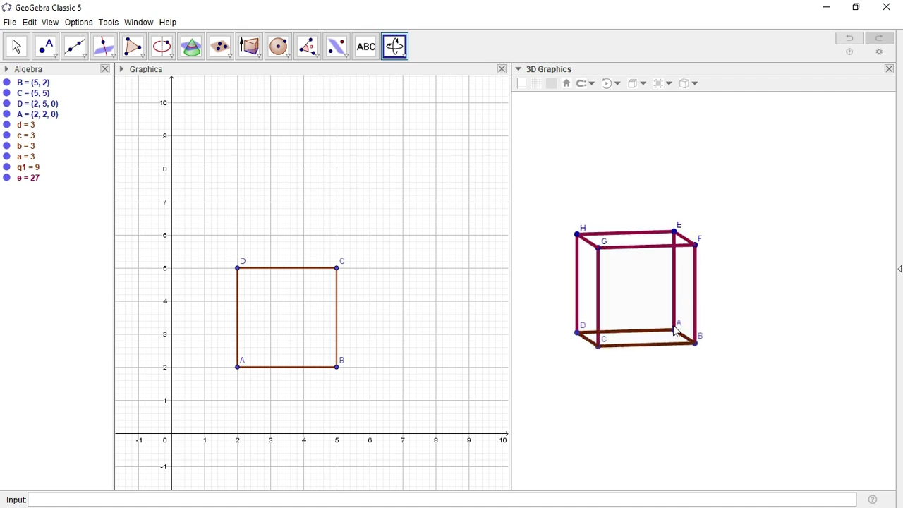
# Step: Set the application's font size to 18 pt
pyautogui.click(54, 26)
pyautogui.click(51, 23)
pyautogui.click(79, 24)
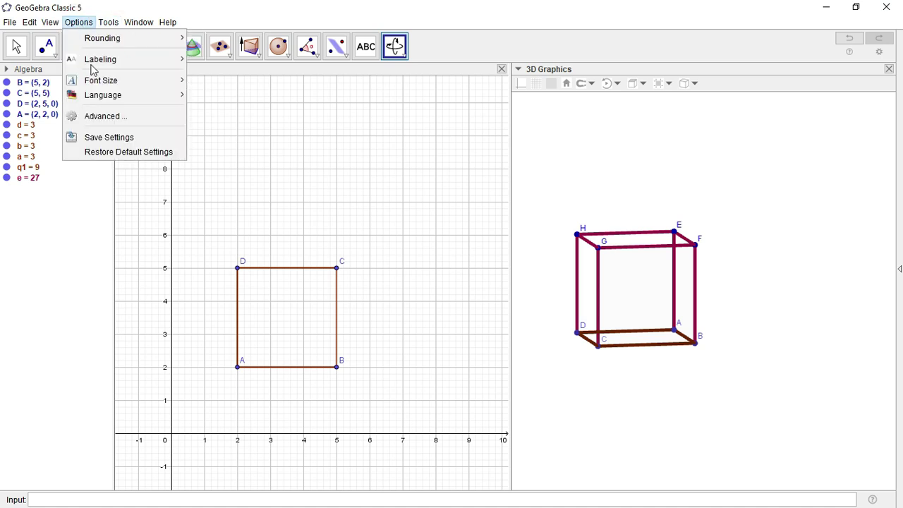
pyautogui.moveTo(174, 92)
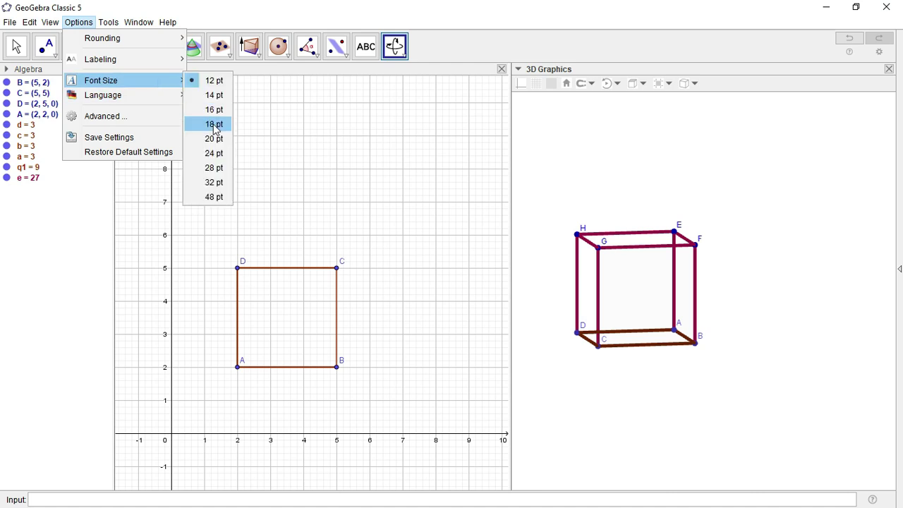
pyautogui.click(213, 123)
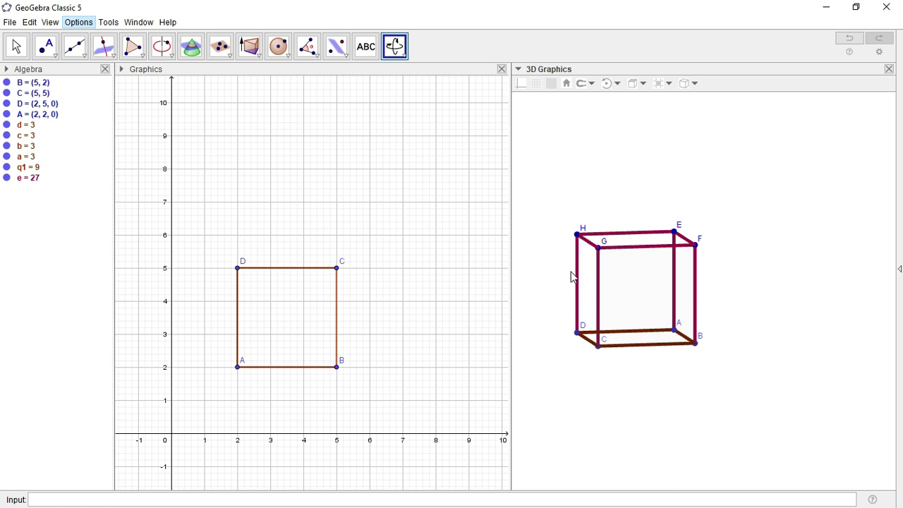
pyautogui.hotkey('ctrl', '+')
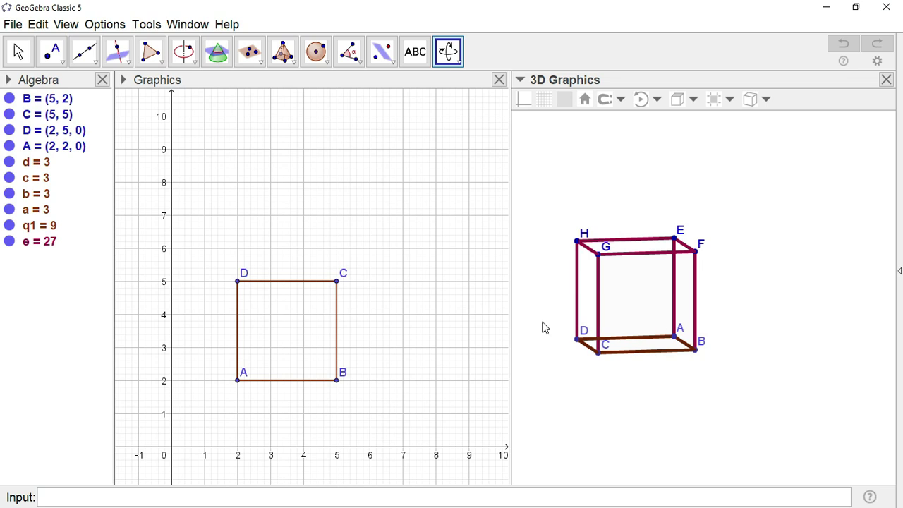
# Step: Open a new, empty GeoGebra window
pyautogui.click(15, 25)
pyautogui.click(27, 40)
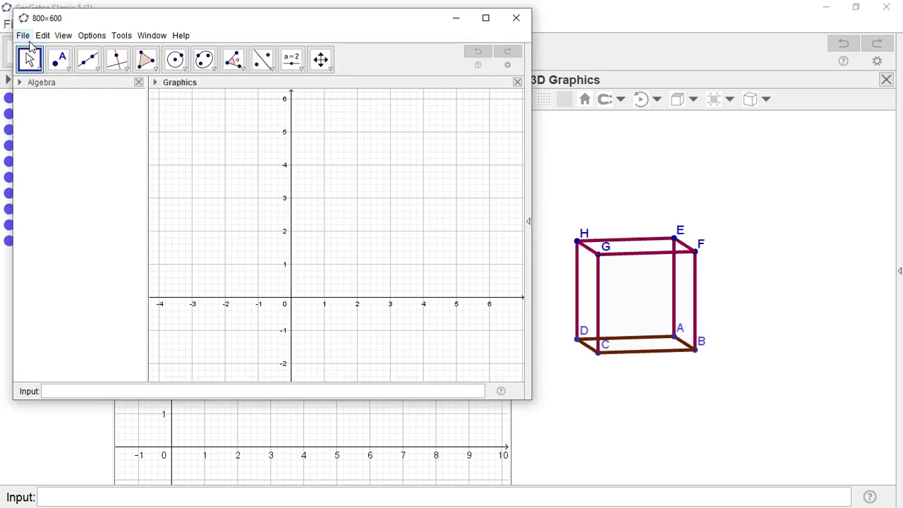
# Step: Maximize the new window and show a 3D Graphics view beside the 2D one, widened to almost half the window
pyautogui.click(486, 18)
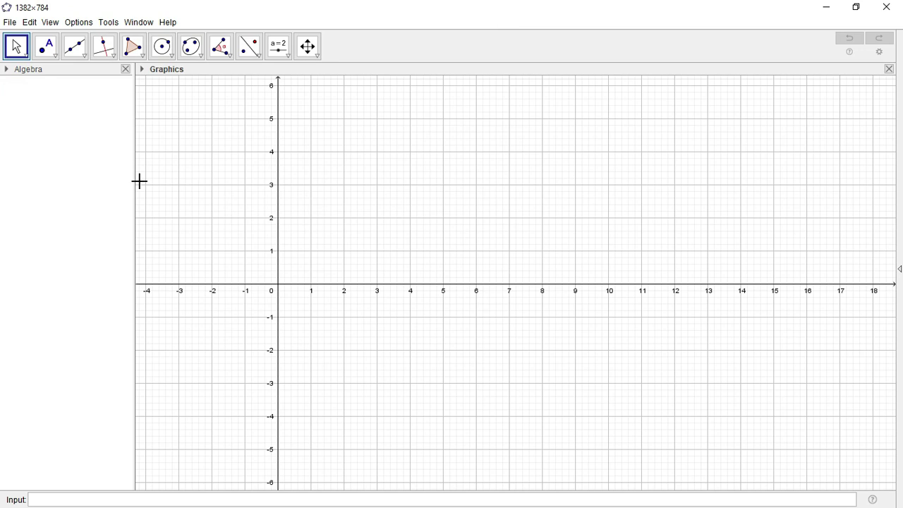
pyautogui.moveTo(123, 181); pyautogui.dragTo(110, 180)
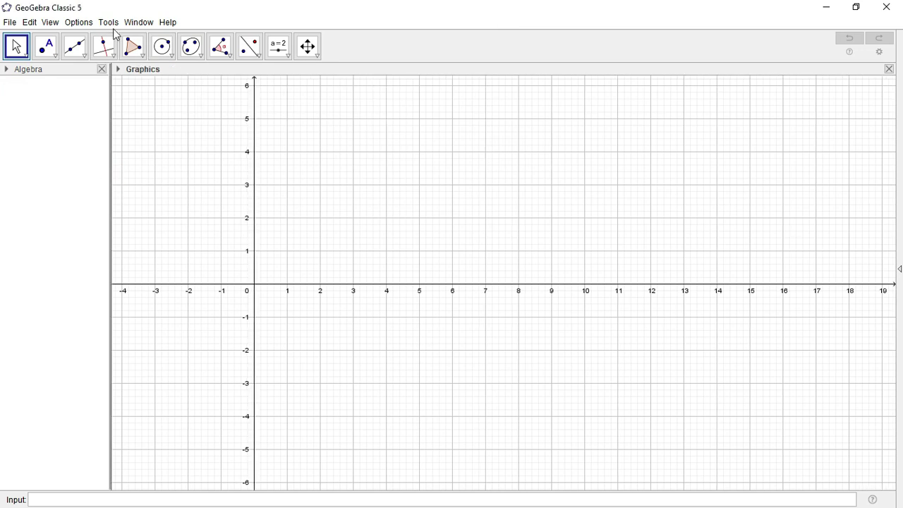
pyautogui.click(50, 23)
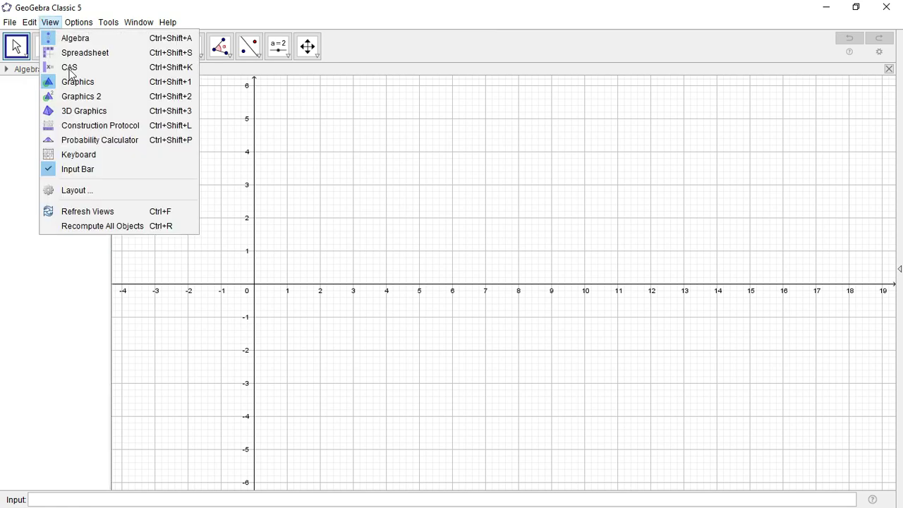
pyautogui.click(83, 111)
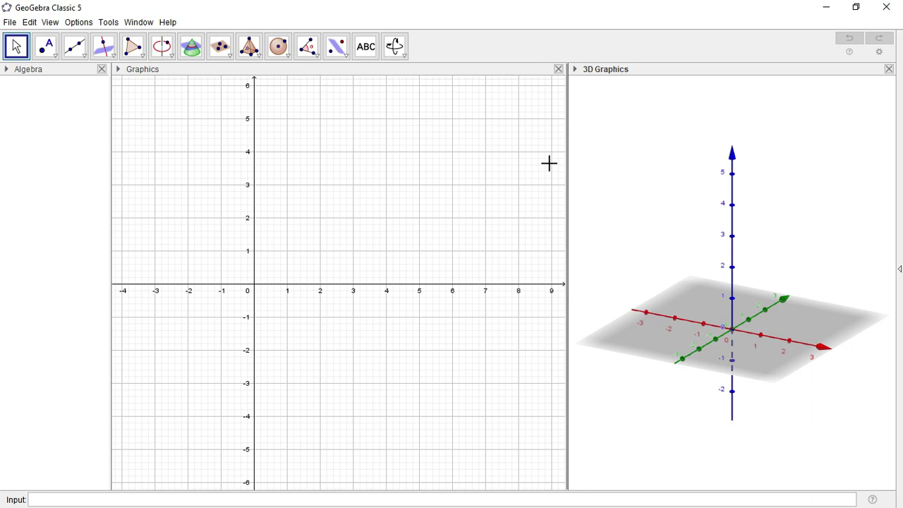
pyautogui.moveTo(566, 164); pyautogui.dragTo(527, 161)
# Step: Hide the axes and the plane in the 3D Graphics view
pyautogui.click(568, 73)
pyautogui.click(537, 72)
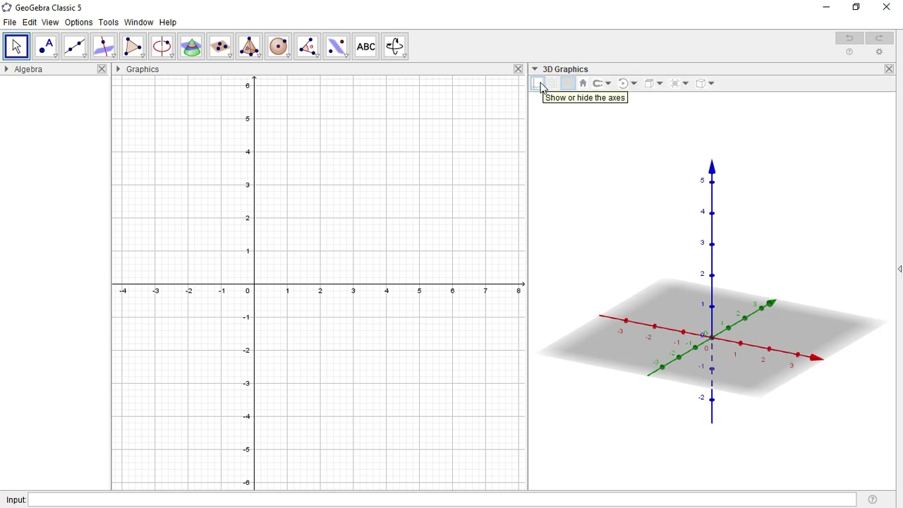
pyautogui.click(541, 86)
pyautogui.click(570, 86)
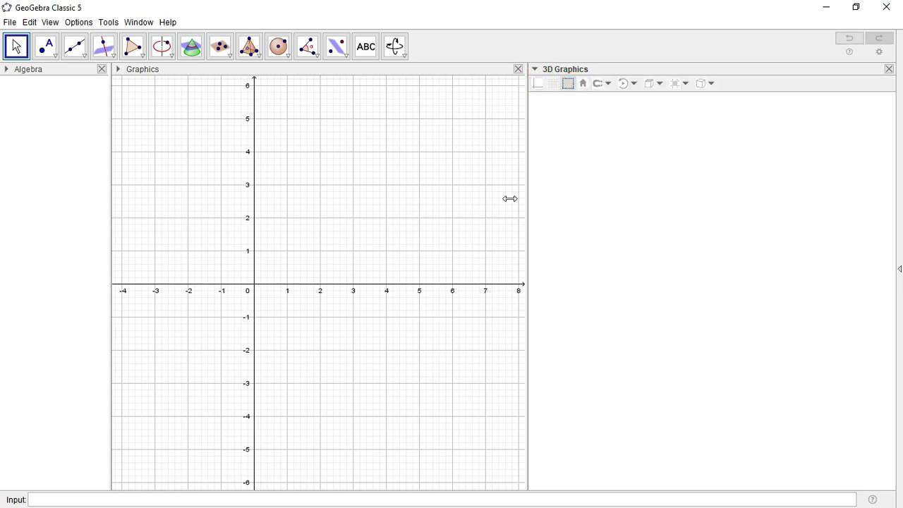
# Step: Draw a triangle with the Polygon tool in the 2D view, with vertices at (2, 3), (5, 3) and (4, 6)
pyautogui.moveTo(350, 239); pyautogui.dragTo(261, 317)
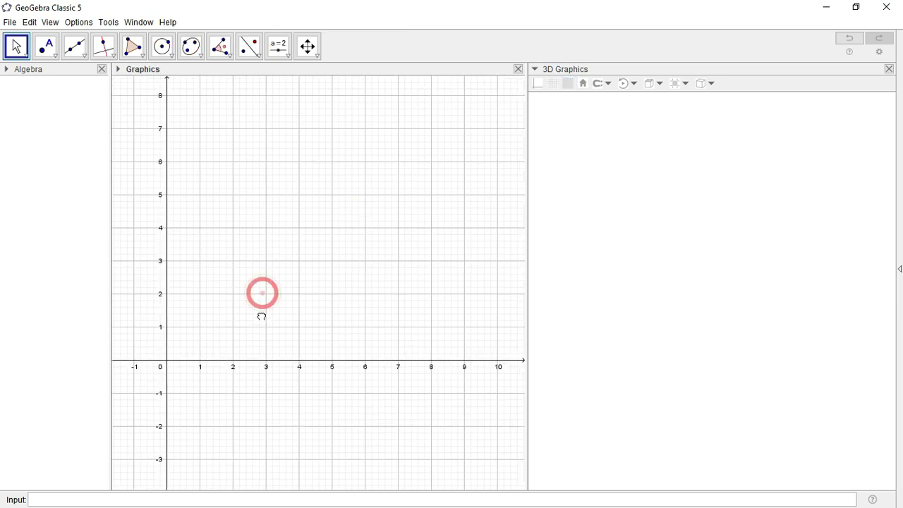
pyautogui.click(142, 56)
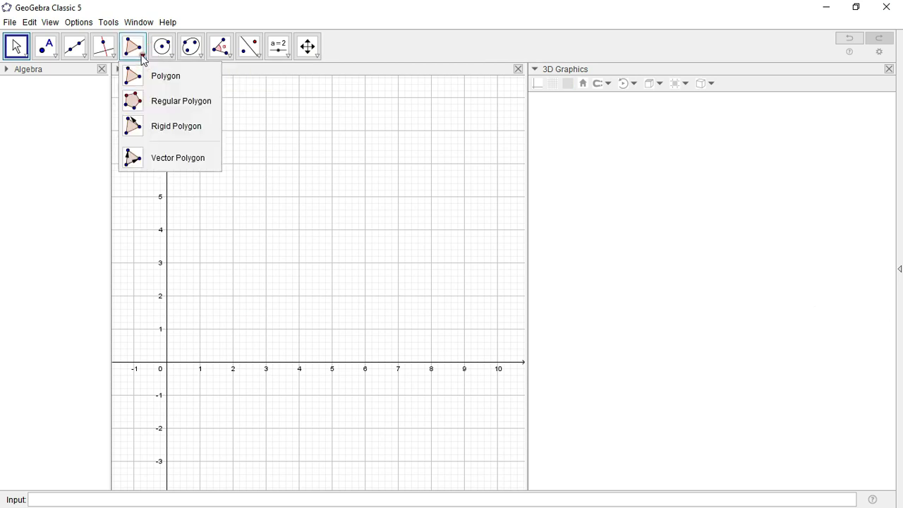
pyautogui.click(141, 58)
pyautogui.click(154, 78)
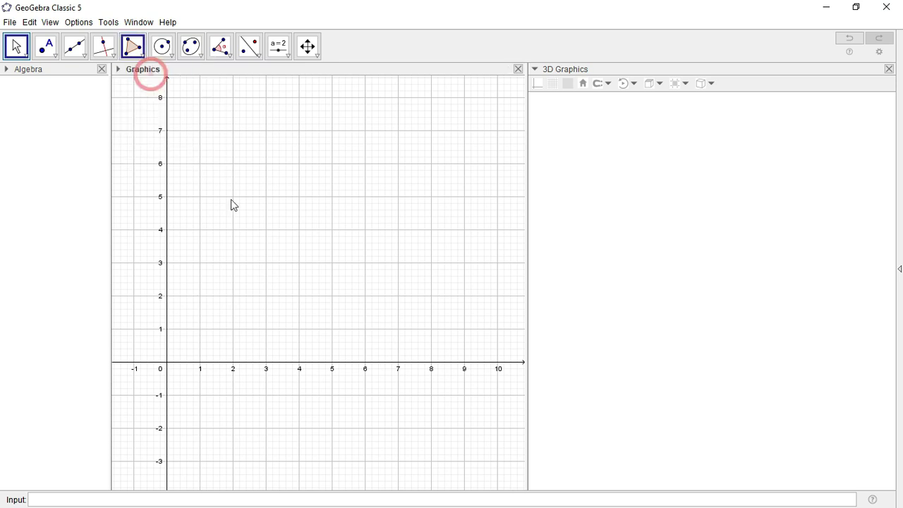
pyautogui.click(232, 263)
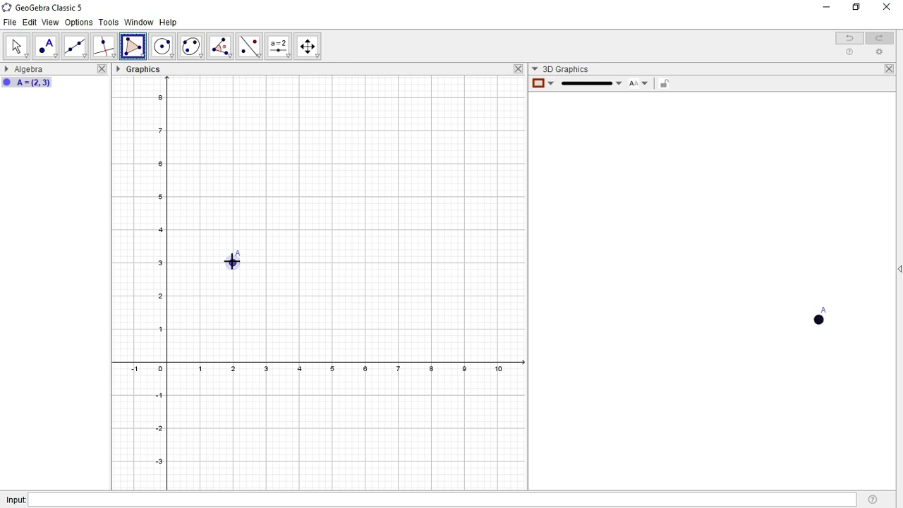
pyautogui.click(332, 263)
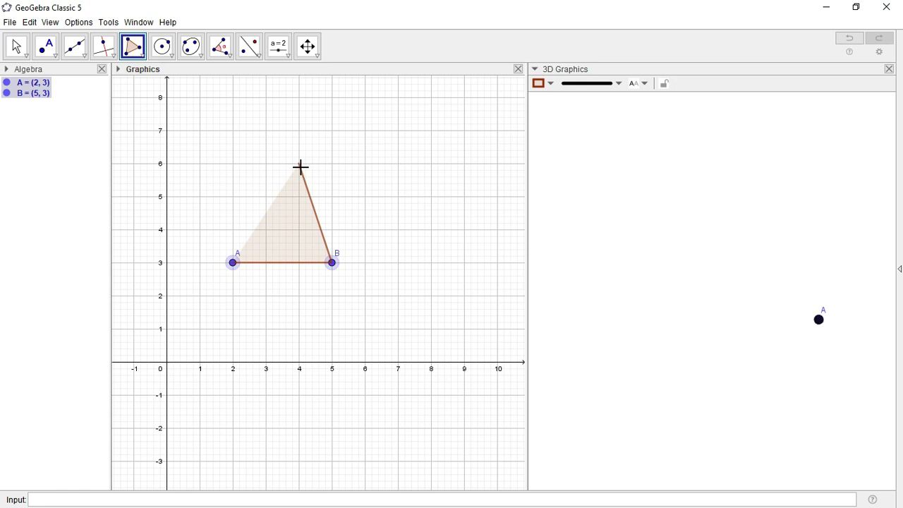
pyautogui.click(300, 165)
pyautogui.click(232, 264)
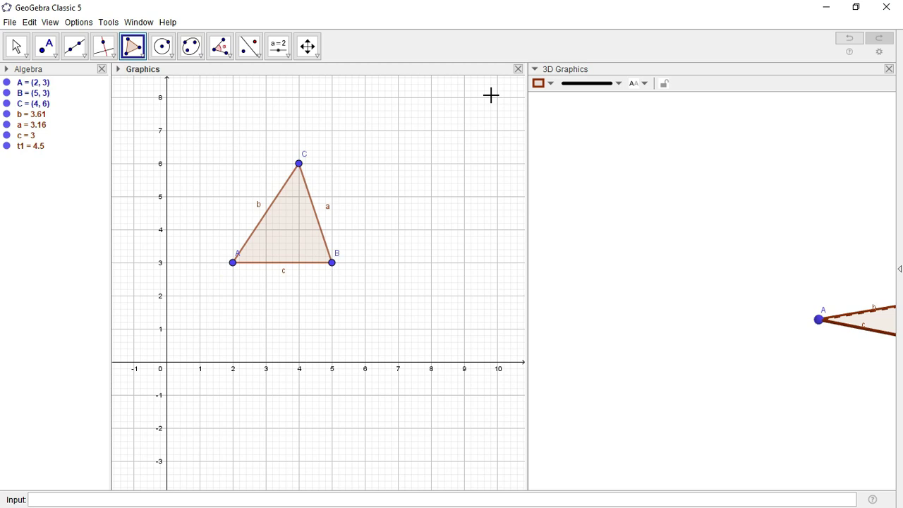
# Step: Extrude triangle ABC to a pyramid with altitude 3 in the 3D view
pyautogui.click(726, 239)
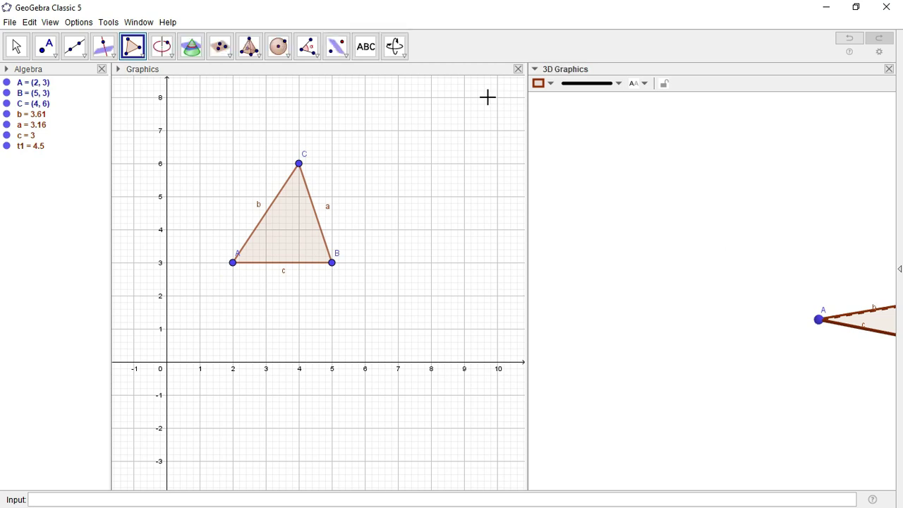
pyautogui.click(407, 61)
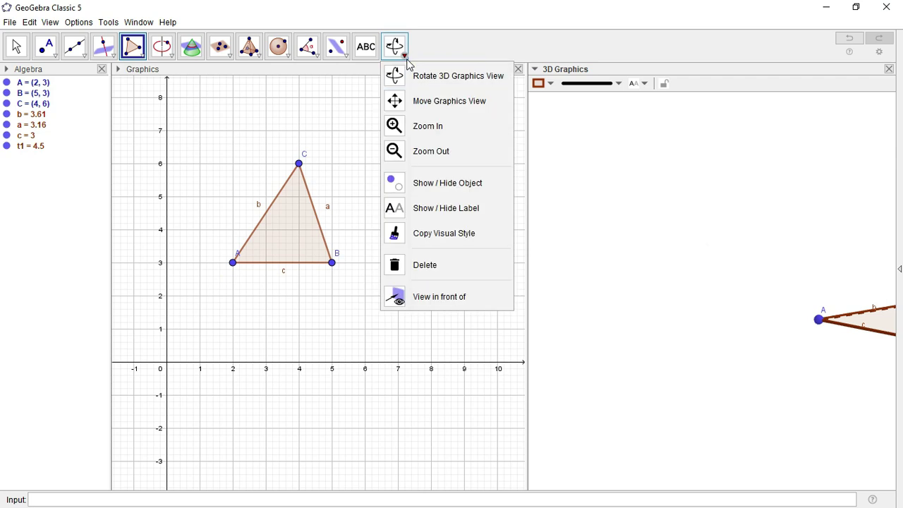
pyautogui.click(425, 110)
pyautogui.moveTo(704, 258); pyautogui.dragTo(605, 261)
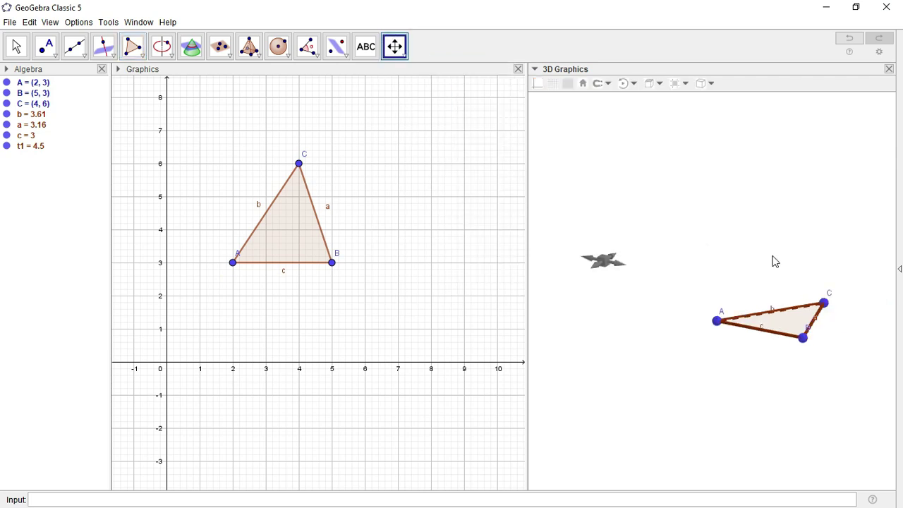
pyautogui.moveTo(772, 255); pyautogui.dragTo(699, 230)
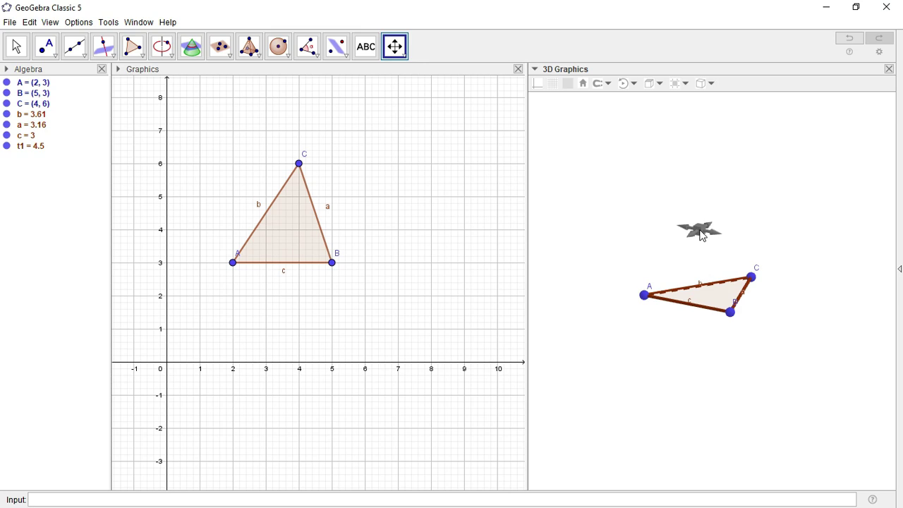
pyautogui.click(17, 47)
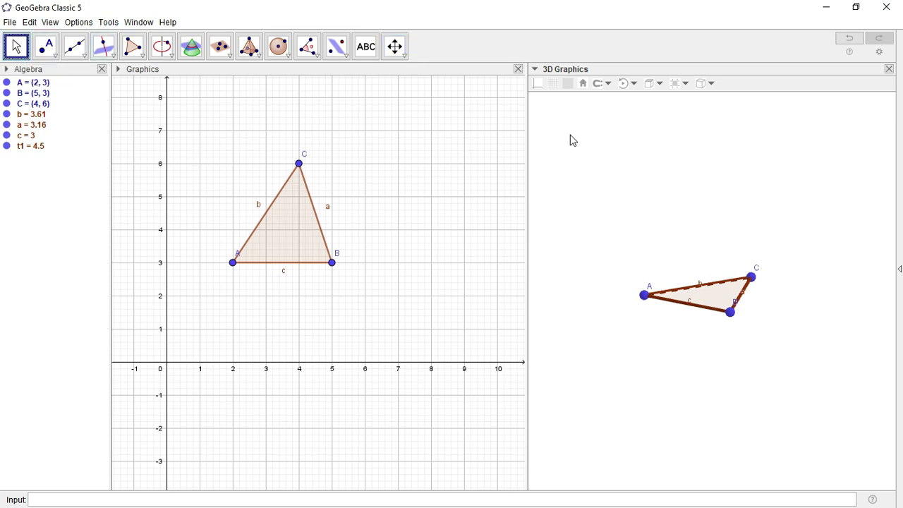
pyautogui.click(258, 57)
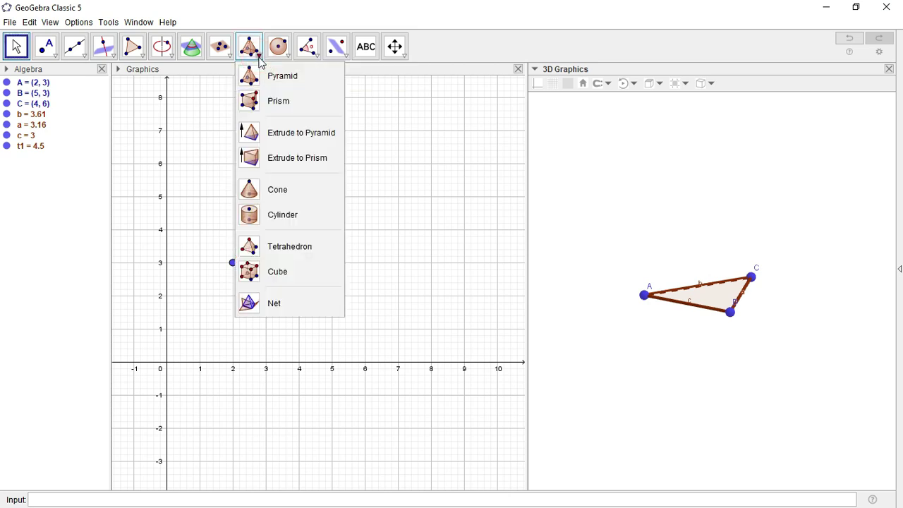
pyautogui.click(298, 137)
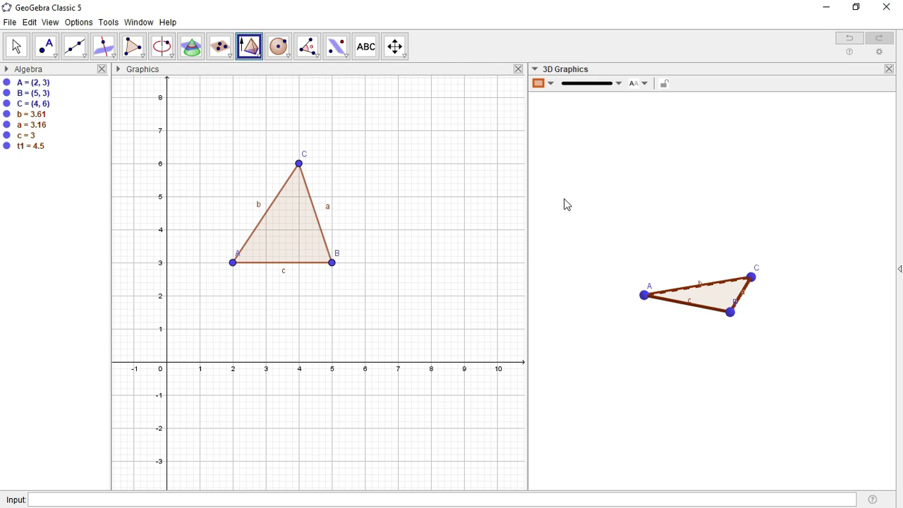
pyautogui.click(713, 299)
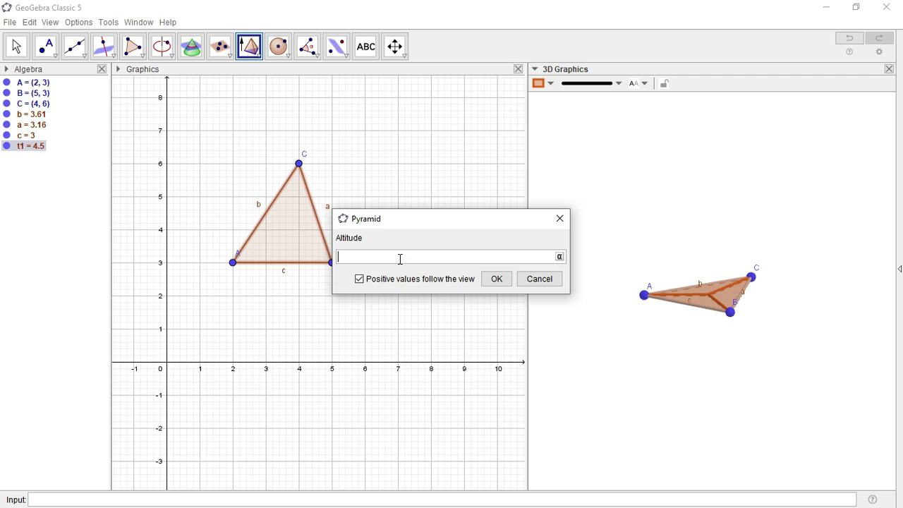
pyautogui.write('3')
pyautogui.click(494, 280)
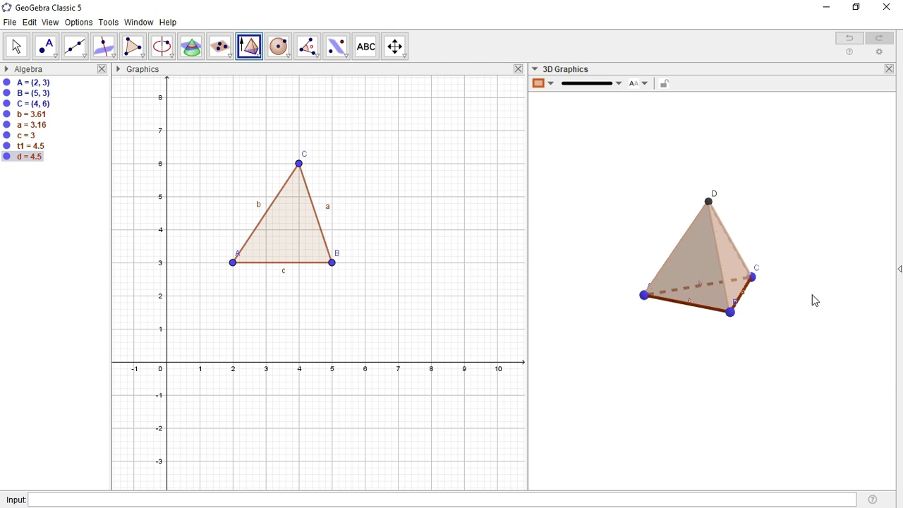
# Step: Clear the pyramid's selection and minimize its window to return to the cube construction
pyautogui.click(782, 240)
pyautogui.click(735, 331)
pyautogui.click(722, 271)
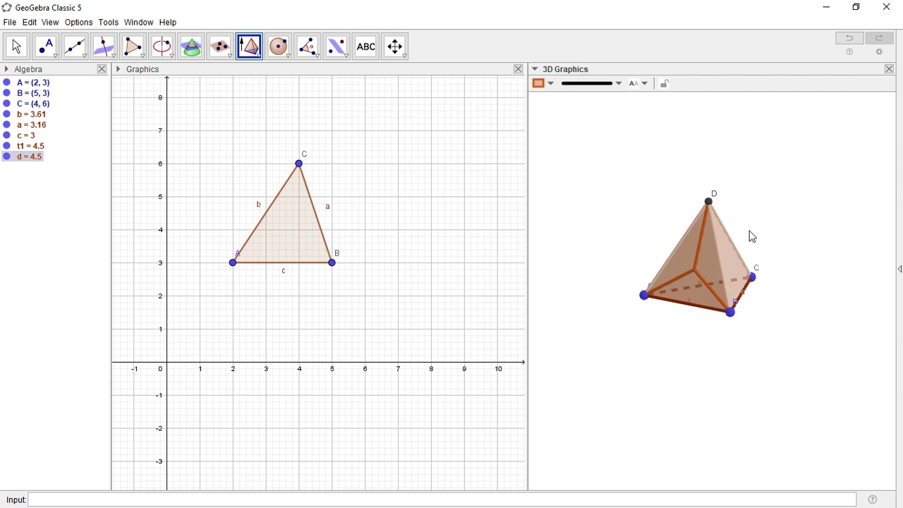
pyautogui.click(772, 349)
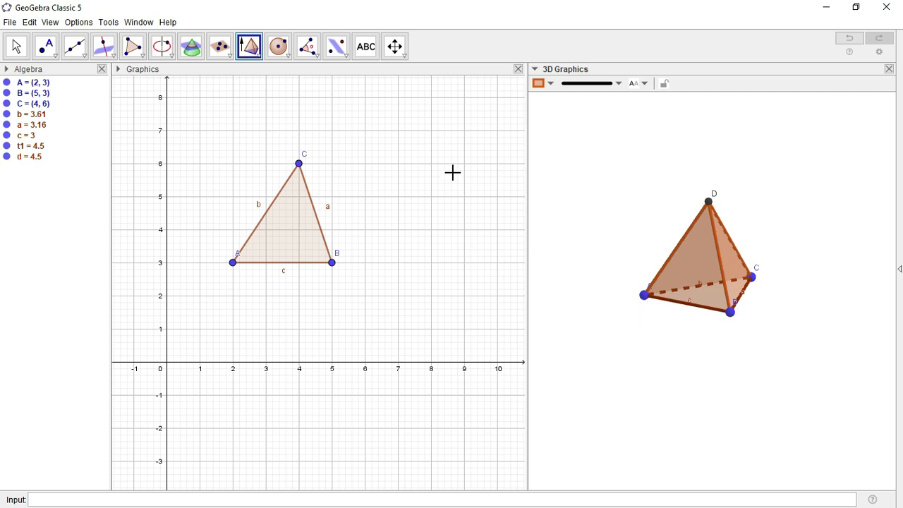
pyautogui.click(827, 7)
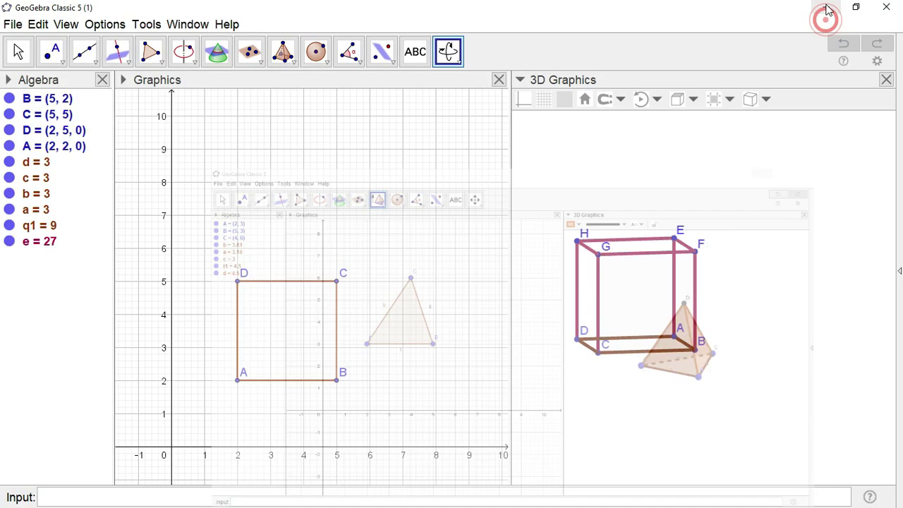